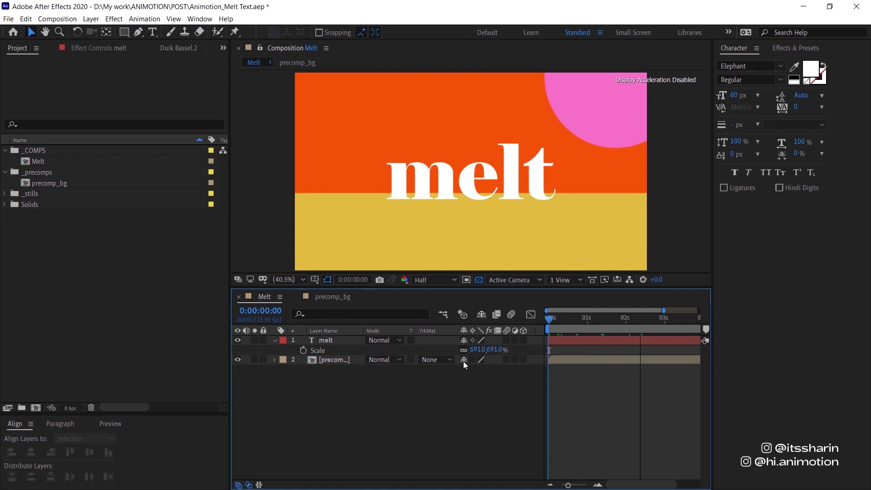
Step: View the background precomp layer on its own by soloing it briefly, and open the precomp_bg composition
left_click(331, 342)
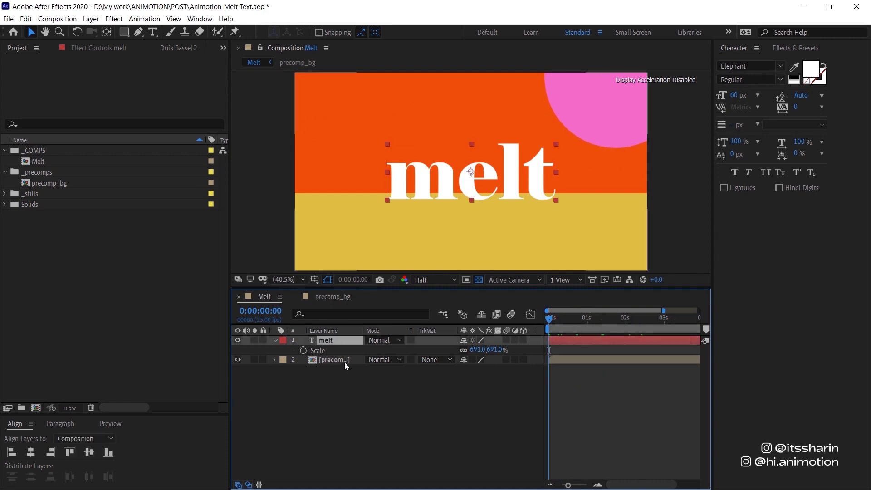
left_click(344, 363)
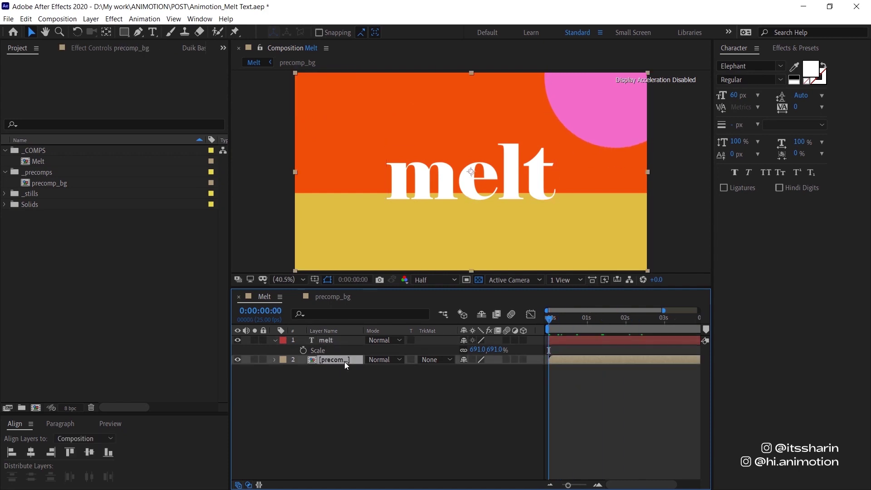
left_click(254, 359)
left_click(254, 360)
double_click(347, 361)
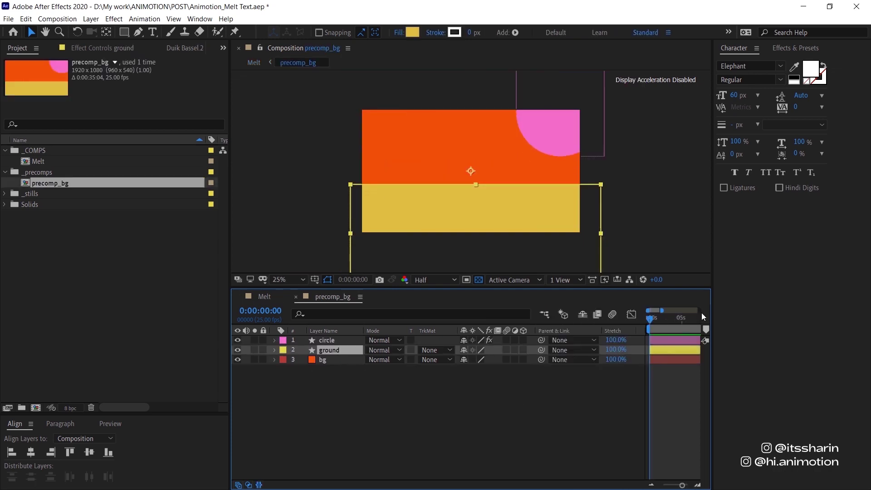
Step: Hide the Stretch and Parent & Link columns in the precomp_bg timeline
right_click(619, 332)
left_click(631, 335)
right_click(579, 330)
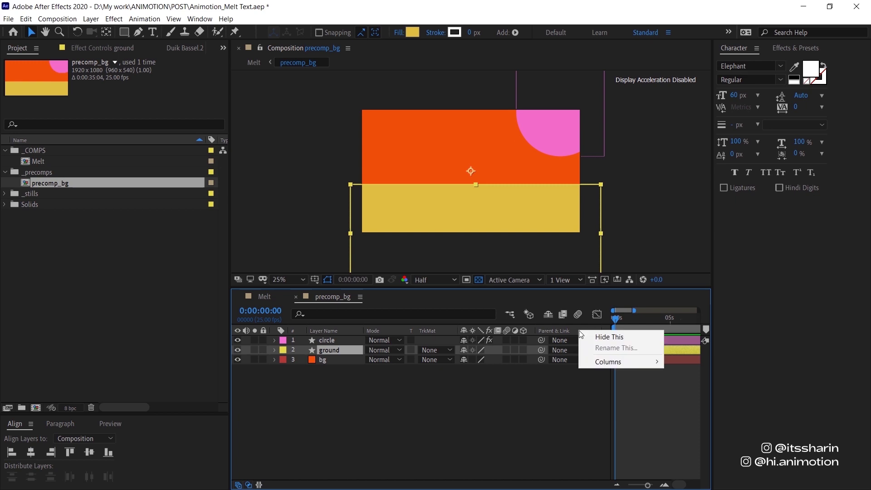
key("Escape")
key("F2")
Step: Examine the bg, ground and circle layers of precomp_bg one by one, and return to the Melt composition
left_click(540, 360)
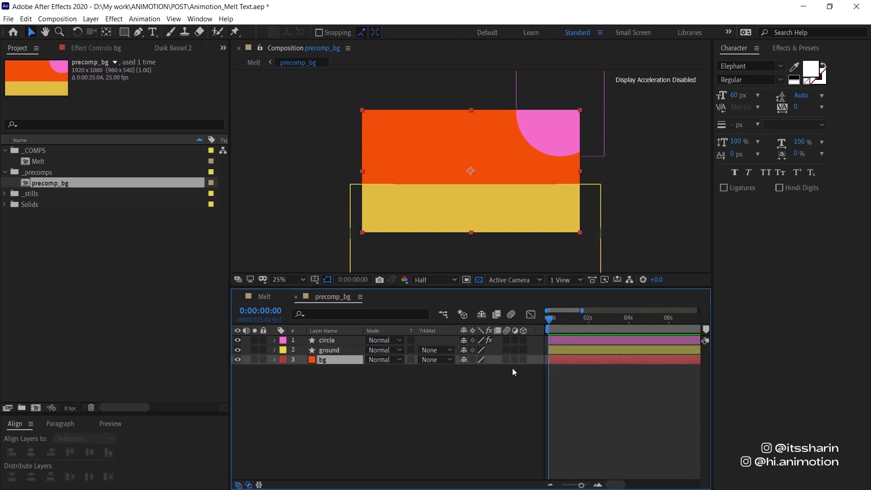
left_click(320, 351)
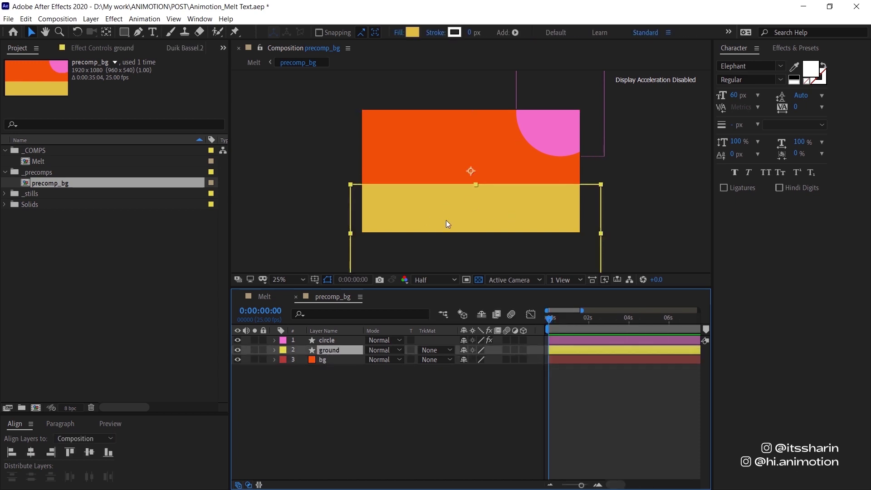
left_click(324, 340)
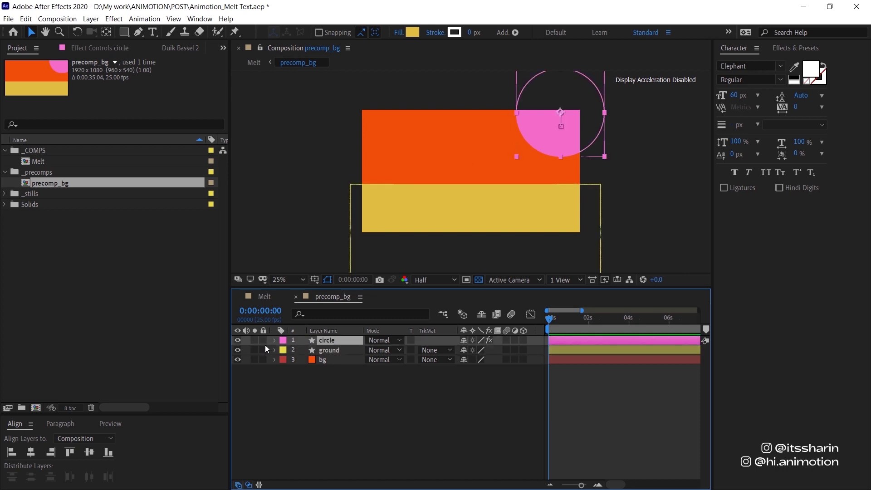
left_click_drag(571, 321, 524, 341)
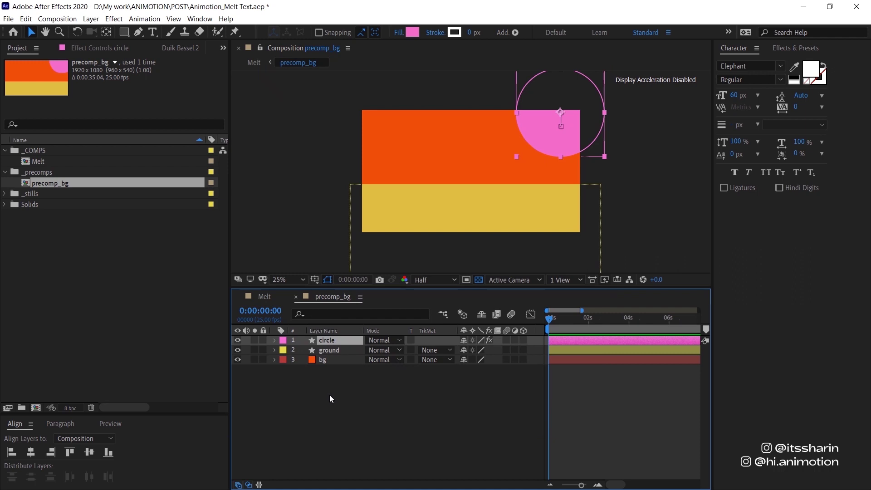
left_click(331, 399)
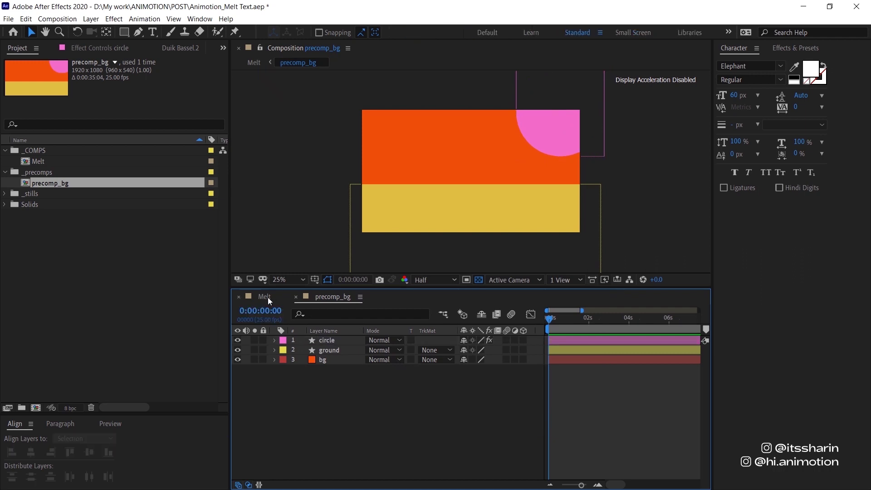
left_click(267, 297)
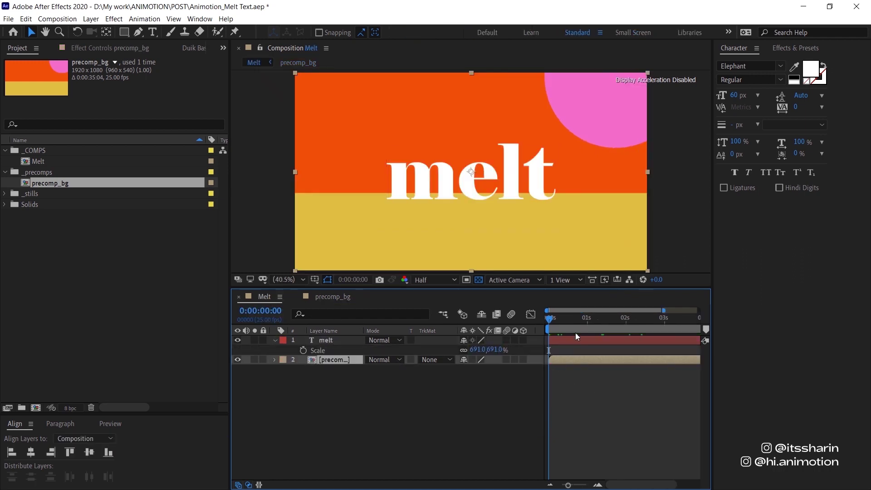
Step: Create shapes from the melt text layer
left_click(562, 345)
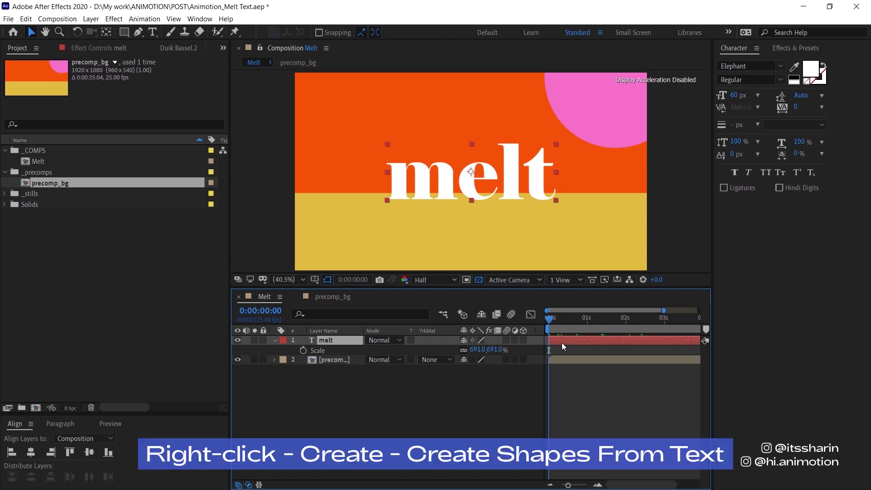
right_click(562, 342)
mouse_move(654, 265)
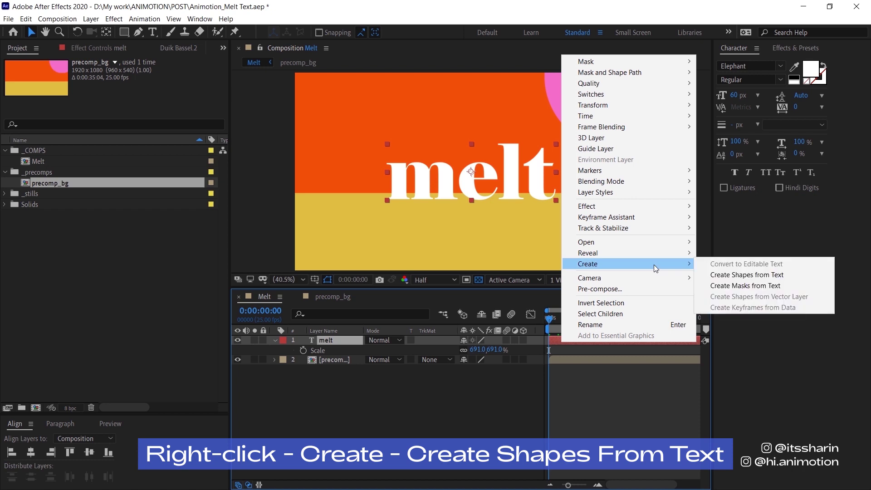
left_click(808, 274)
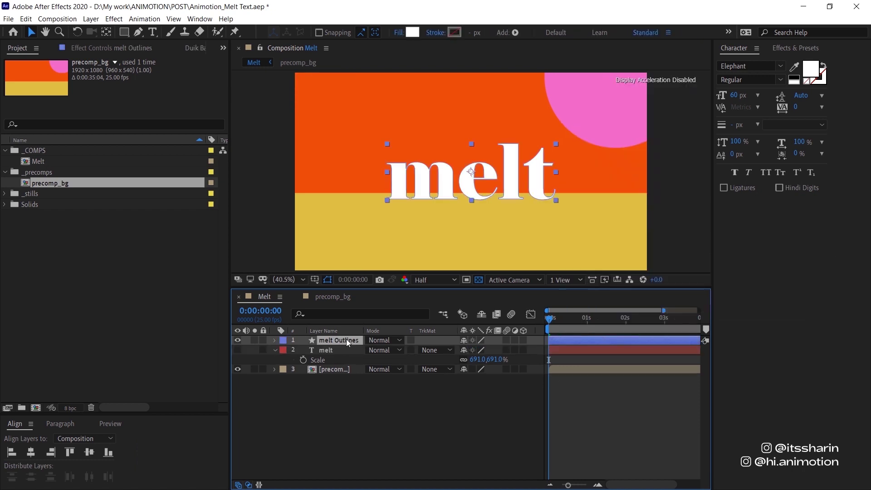
Step: Duplicate the melt Outlines shape layer three times, for one layer per letter
key("ctrl+d")
key("ctrl+d")
key("ctrl+d")
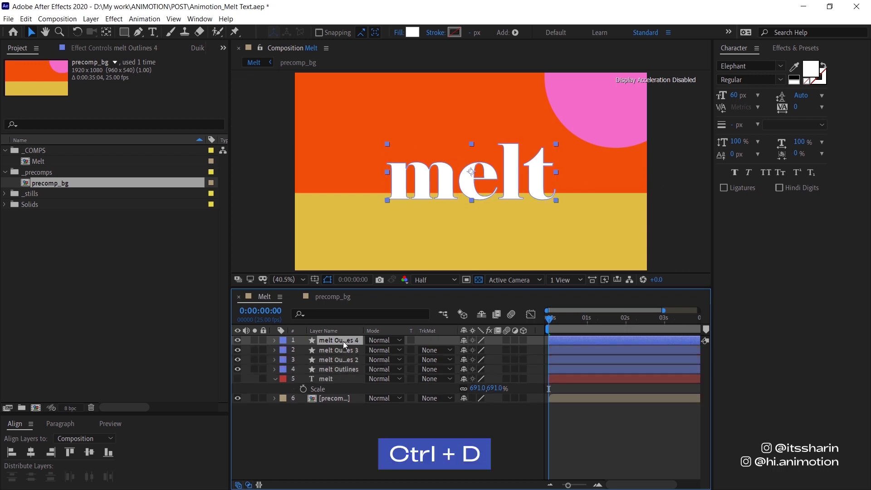
Step: Rename the four outline layers M, E, L and T in stacking order from layer 1 to layer 4
type("M")
key("Return")
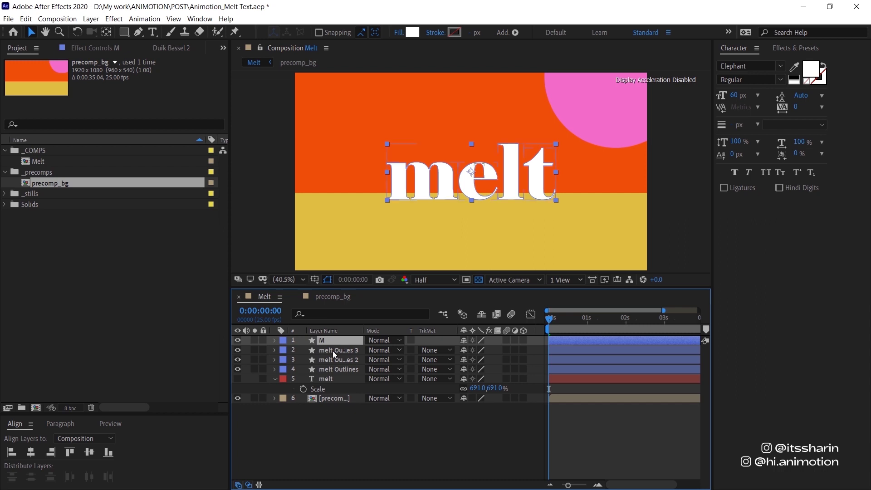
left_click(333, 350)
key("Return")
type("E")
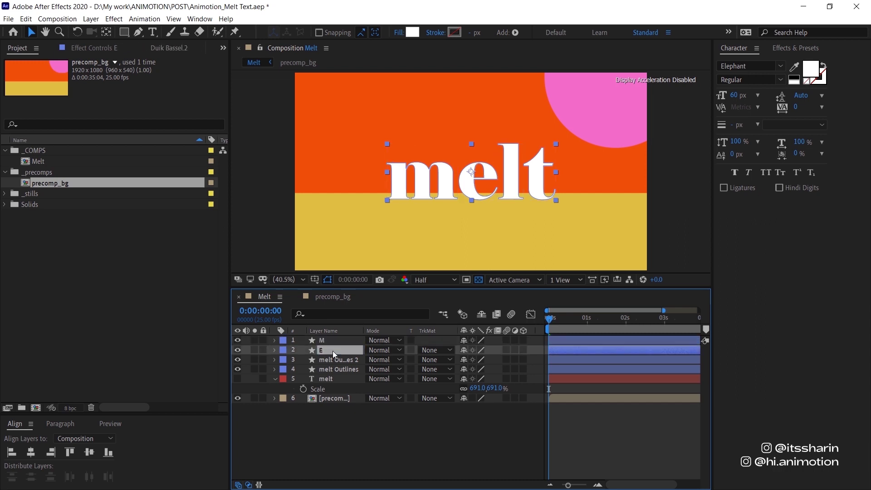
left_click(346, 362)
key("Return")
type("L")
key("Return")
left_click(346, 369)
key("Return")
type("T")
key("Return")
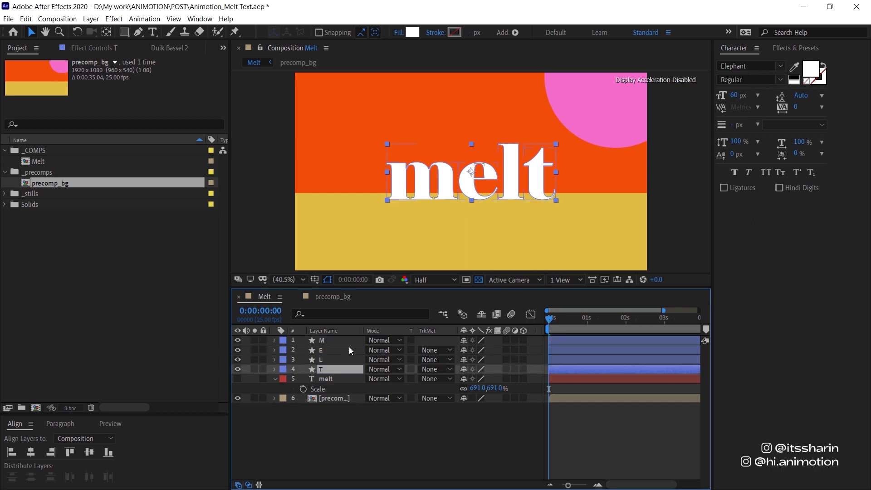
Step: Delete the e, l and t shape groups from the M layer, keeping only the letter m, and collapse the layer
left_click(350, 339)
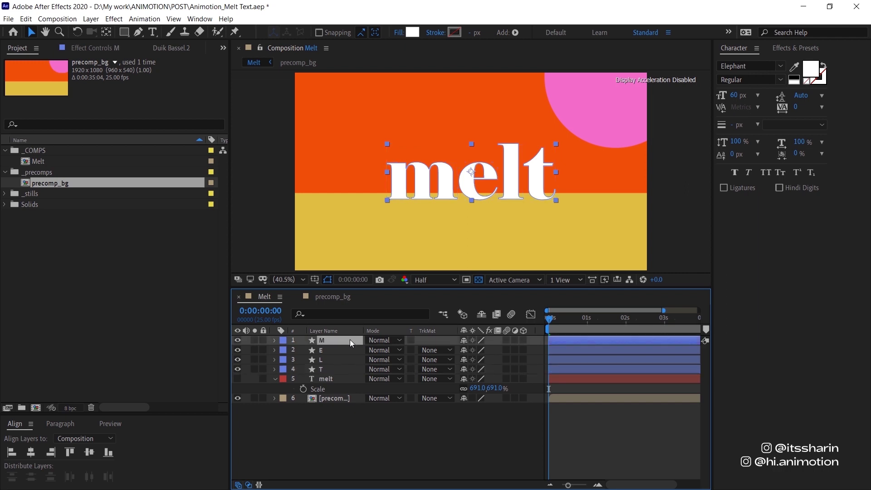
key("u")
key("u")
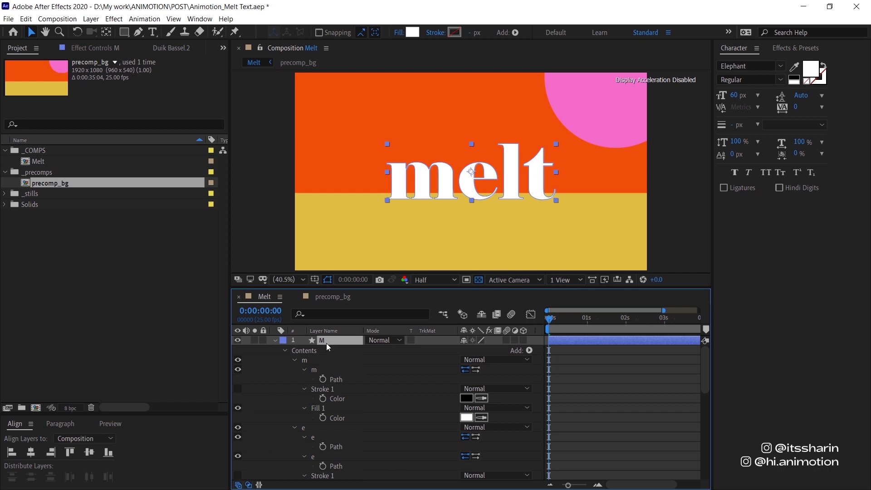
left_click(312, 360)
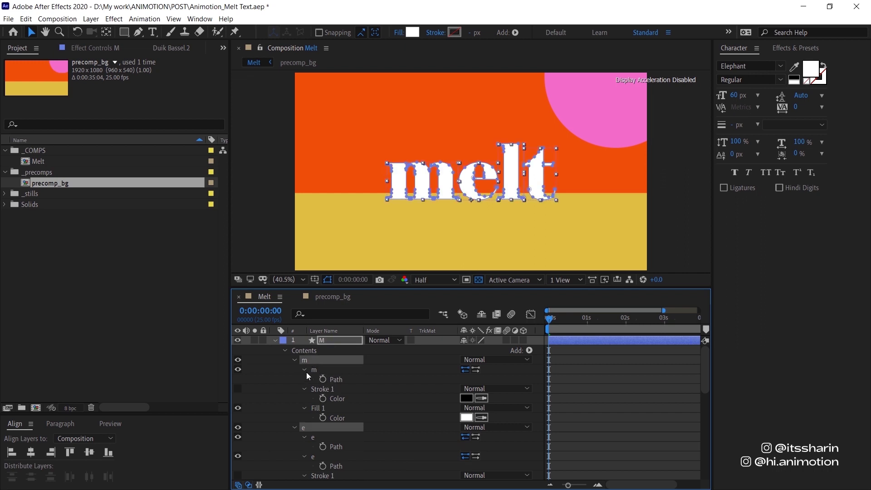
left_click(318, 361, "ctrl")
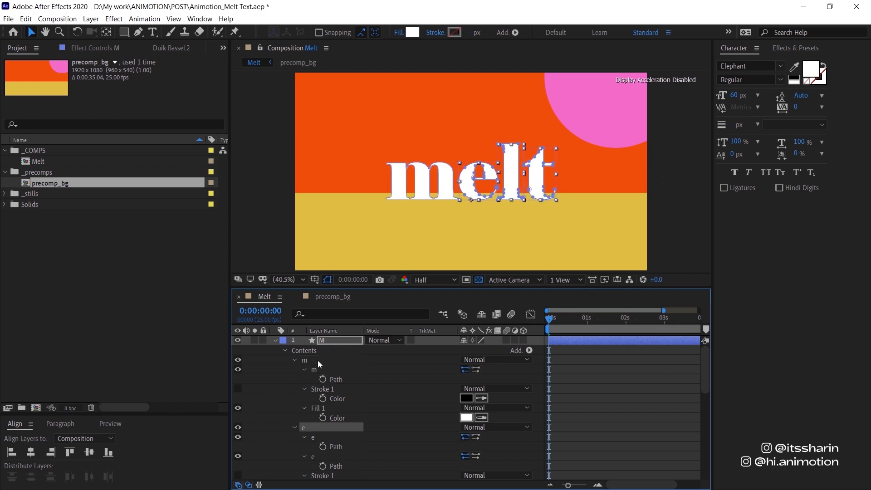
key("Delete")
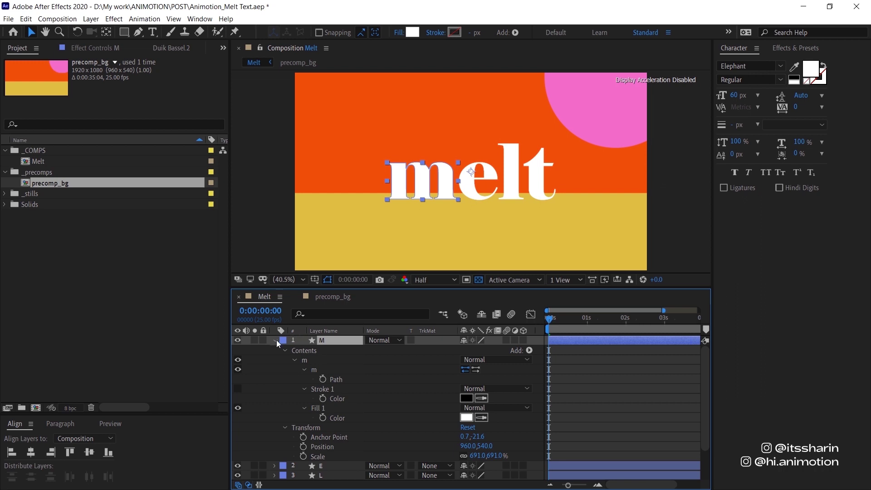
left_click(276, 340)
Step: Delete the m, l and t shape groups from the E layer, keeping only the letter e, and collapse the layer
left_click(323, 350)
key("u")
key("u")
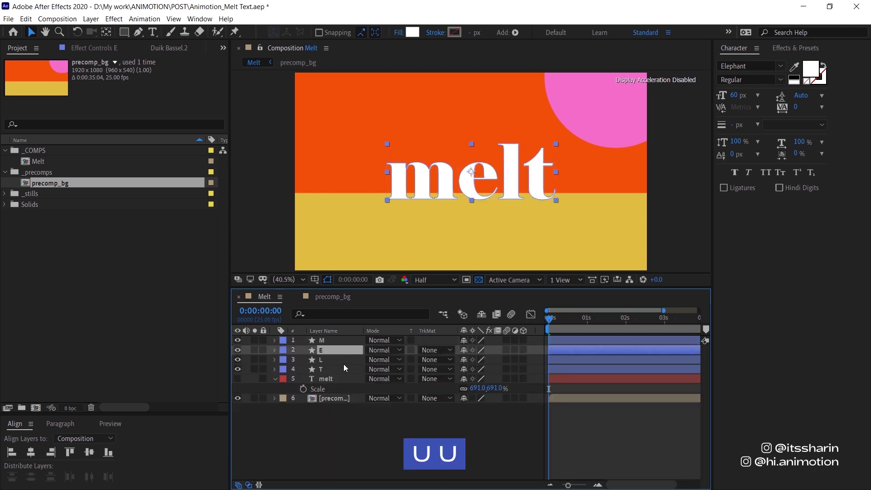
left_click(318, 369)
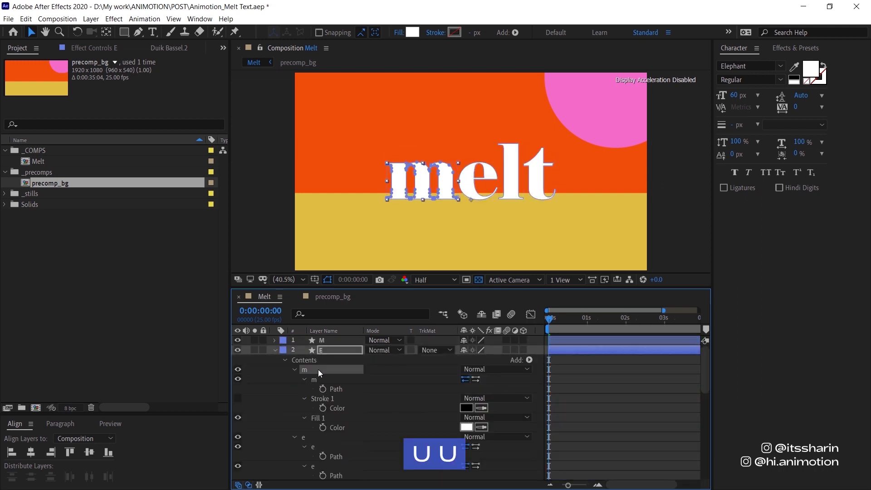
left_click(312, 437, "ctrl")
key("Delete")
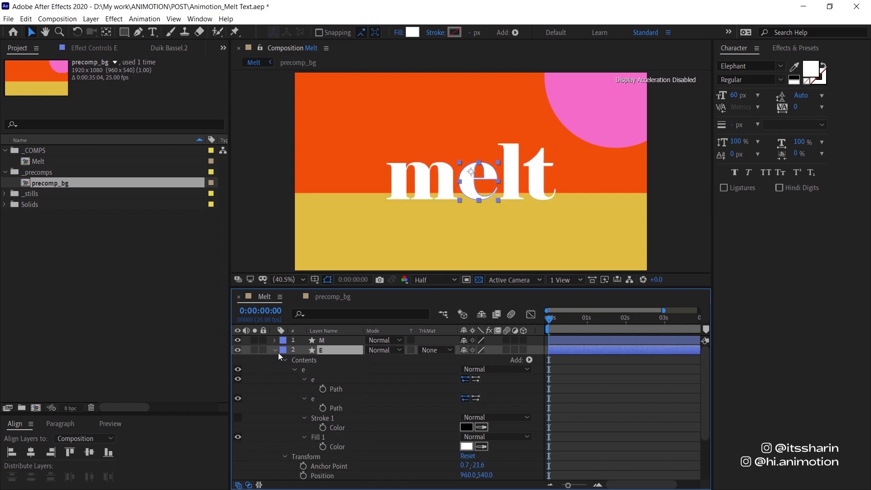
left_click(275, 350)
Step: Delete the m, e and t shape groups from the L layer, keeping only the letter l, and collapse the layer
left_click(331, 360)
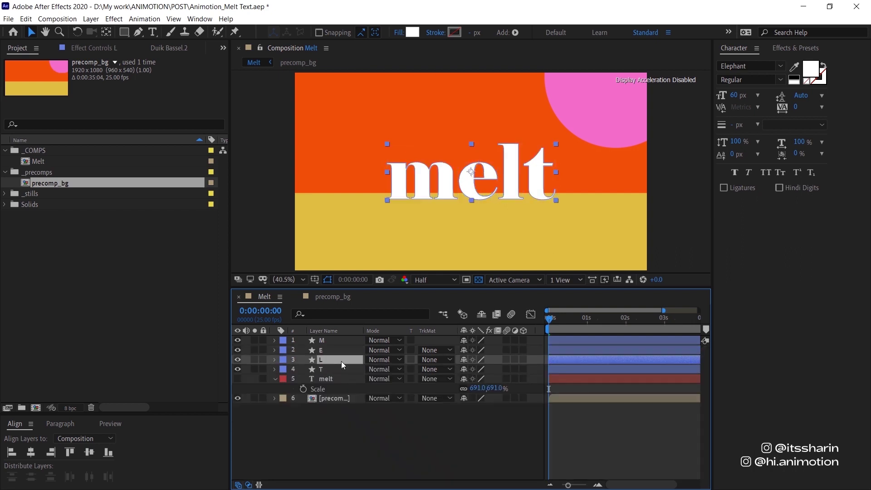
key("u")
key("u")
scroll(320, 386, "down", 1)
left_click(311, 400)
key("ctrl+a")
scroll(333, 425, "down", 2)
left_click(335, 386, "ctrl")
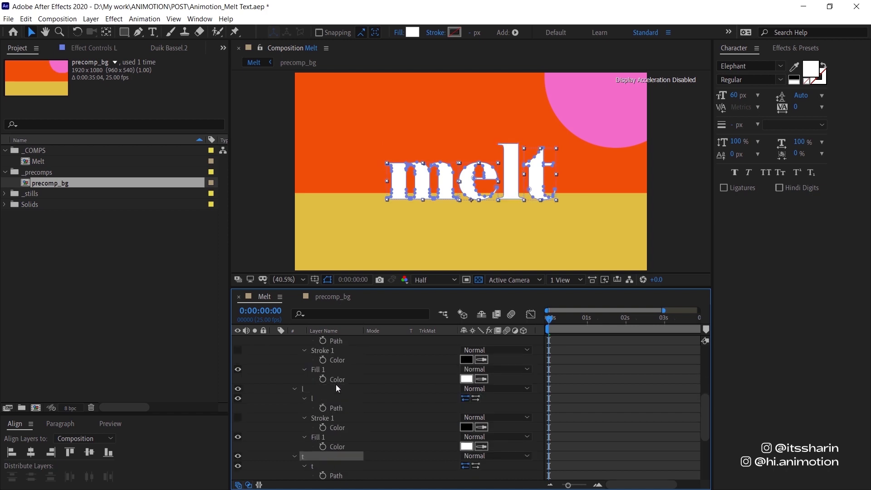
key("Delete")
scroll(335, 384, "up", 2)
left_click(275, 359)
Step: Delete the m, e and l shape groups from the T layer, keeping only the letter t, and collapse the layer
left_click(322, 369)
key("u")
key("u")
left_click(322, 389)
key("ctrl+a")
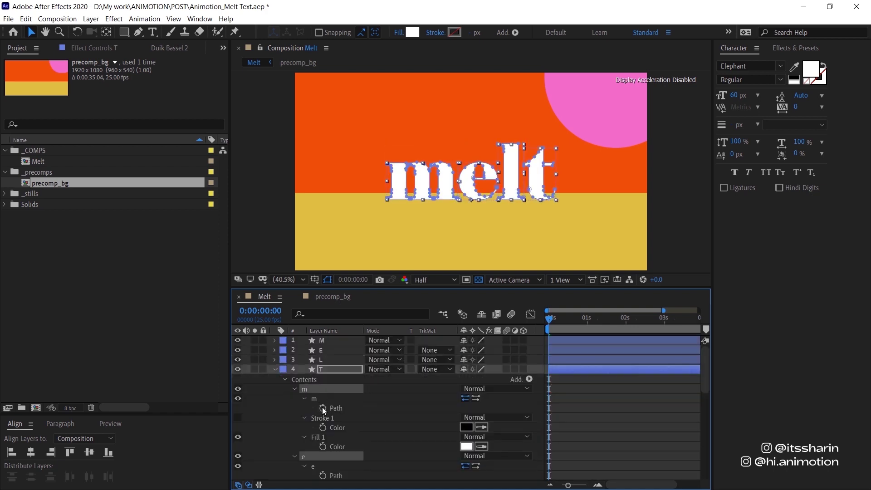
scroll(317, 411, "down", 4)
left_click(308, 417, "ctrl")
key("Delete")
scroll(308, 414, "up", 2)
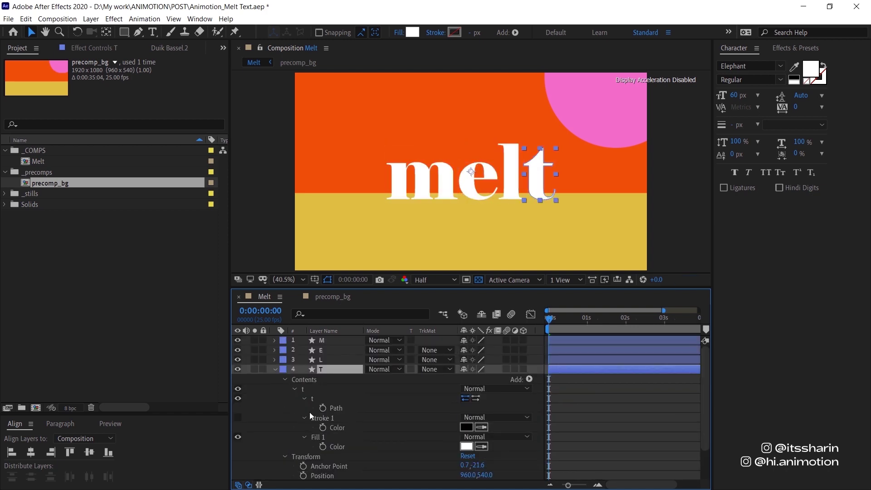
left_click(274, 370)
Step: Move the anchor points of the M, E, L and T layers to each letter's top centre with Motion Tools 2
key("space")
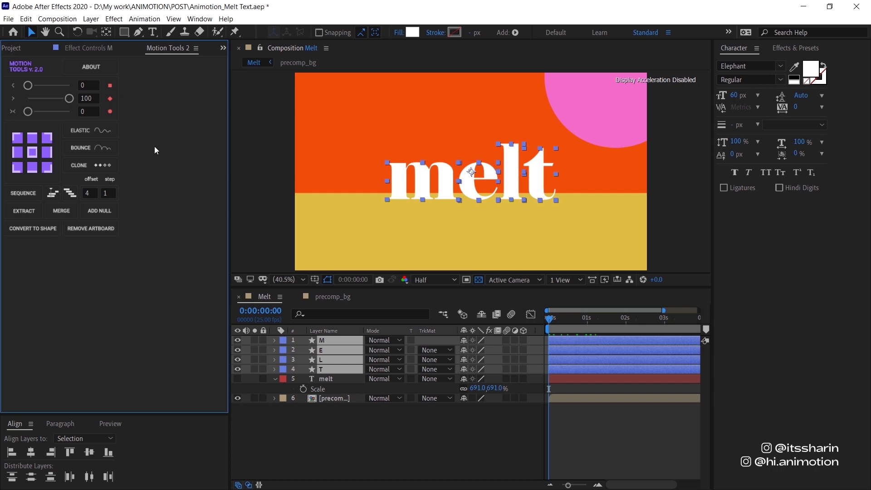
left_click(36, 140)
Step: Reveal Position and Rotation for the four letter layers and set starting keyframes for both properties at 0:00:00:00
key("p")
key("shift+r")
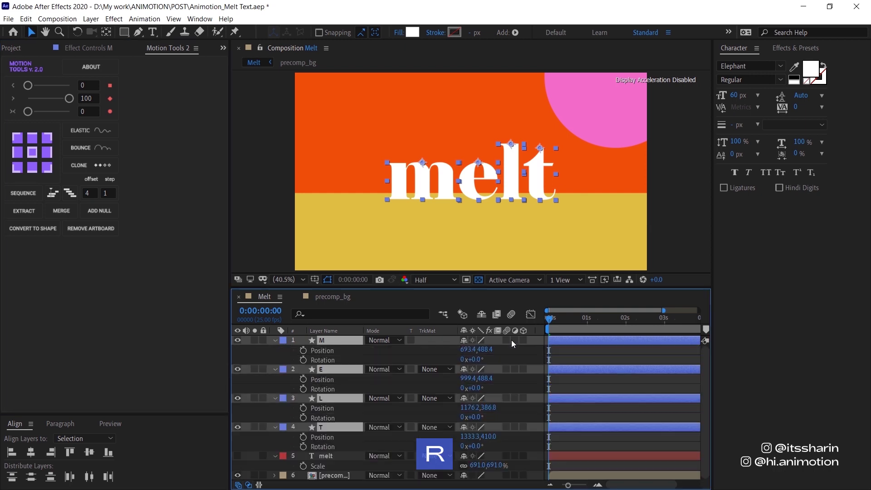
left_click(303, 350)
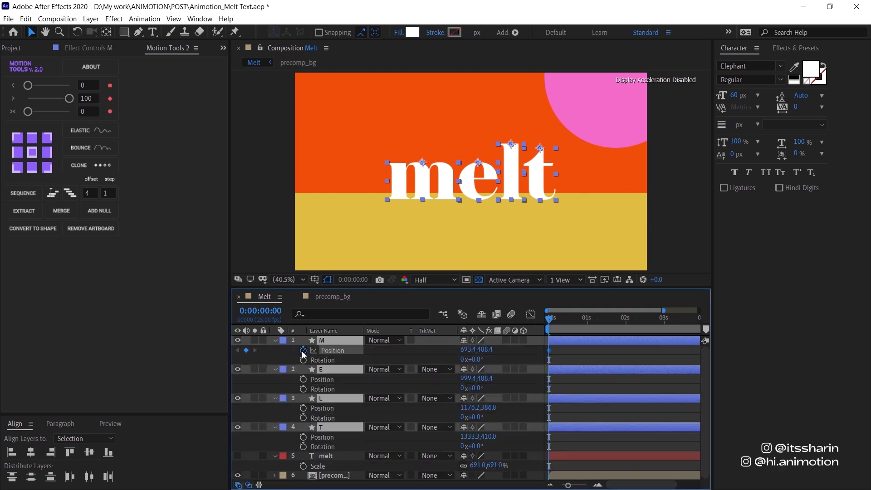
left_click_drag(303, 355, 303, 446)
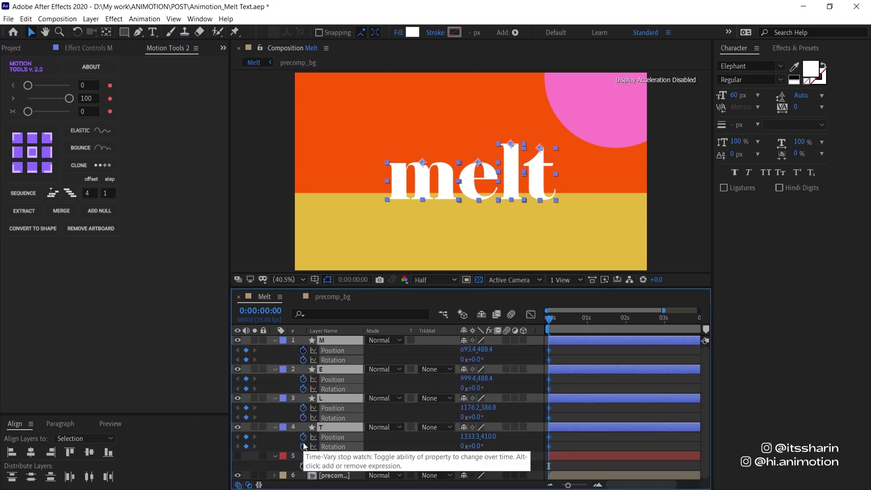
Step: At 0:00:01:00, add Position and Rotation keyframes to all four letters and move them together straight down about 351 px
left_click(587, 324)
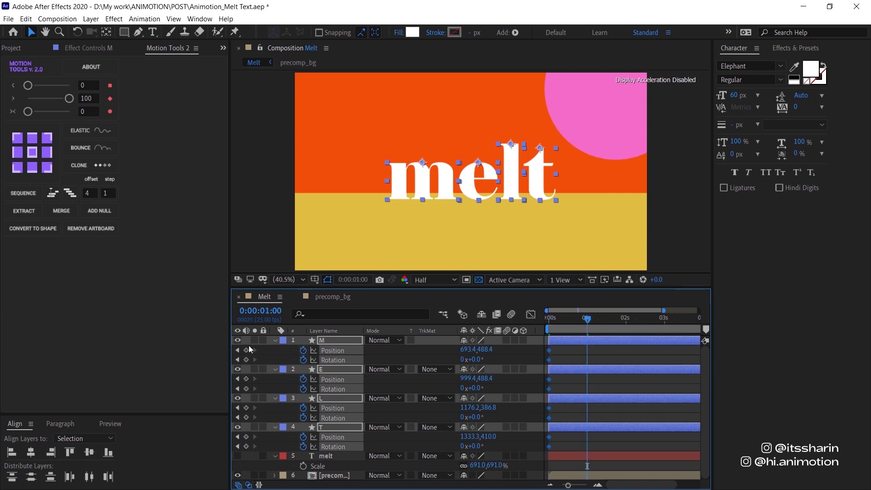
left_click_drag(245, 351, 245, 389)
left_click_drag(469, 176, 463, 244)
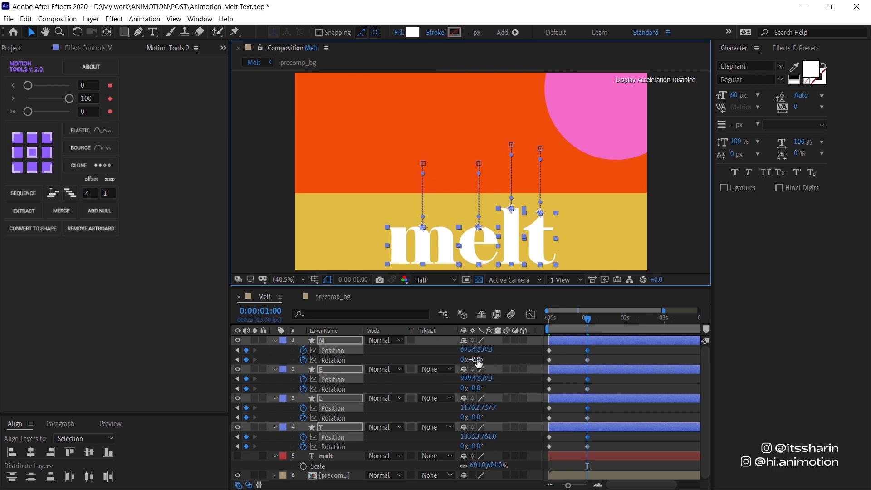
Step: At 0:00:01:00, set the rotation of M to 21°, E to -23°, L to 35° and T to 40°
left_click_drag(470, 359, 484, 359)
left_click_drag(475, 388, 495, 415)
left_click_drag(474, 447, 497, 439)
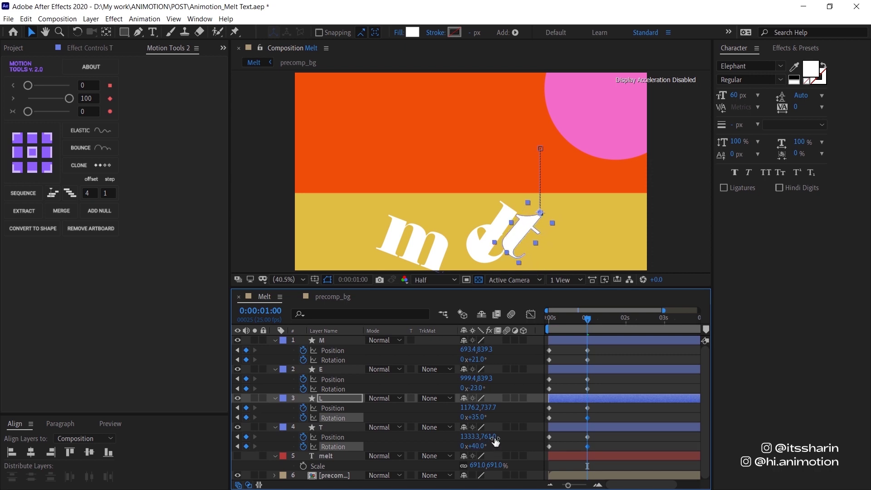
Step: Move the L layer straight down at 0:00:01:00 to a Y position of 837.7
left_click(639, 396)
key("shift+Down")
key("shift+Down")
key("shift+Down")
key("shift+Down")
key("shift+Down")
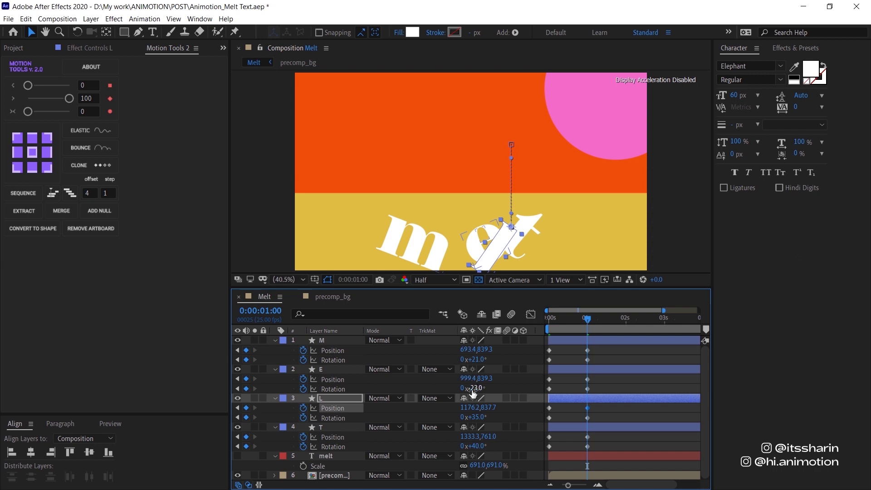
Step: Apply Easy Ease to all Position and Rotation keyframes of the four letters and preview the animation
left_click_drag(591, 448, 523, 347)
key("F9")
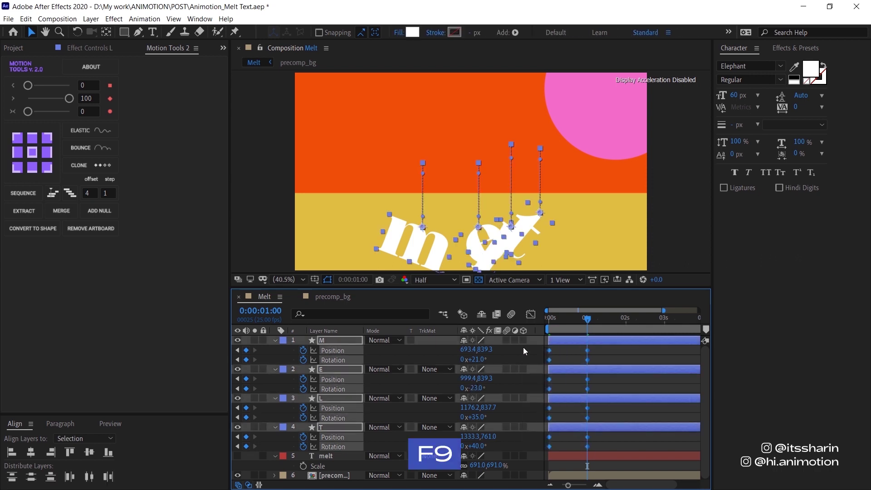
left_click(601, 350)
key("space")
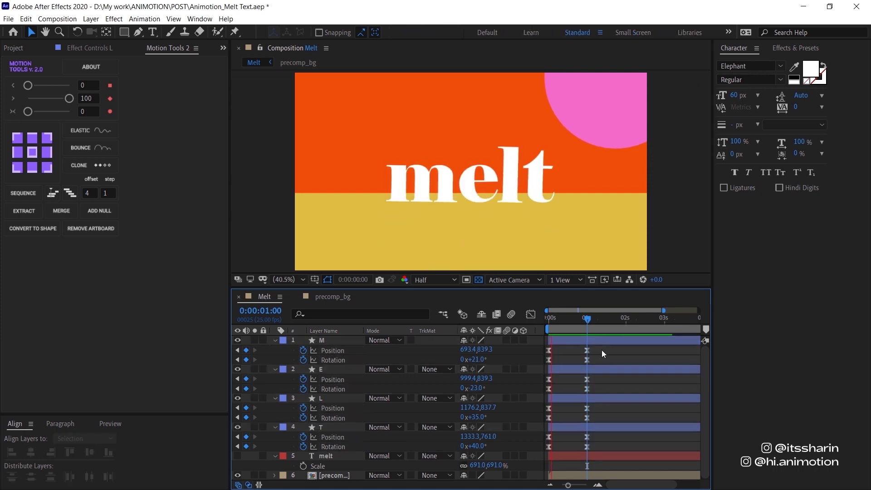
key("space")
key("space")
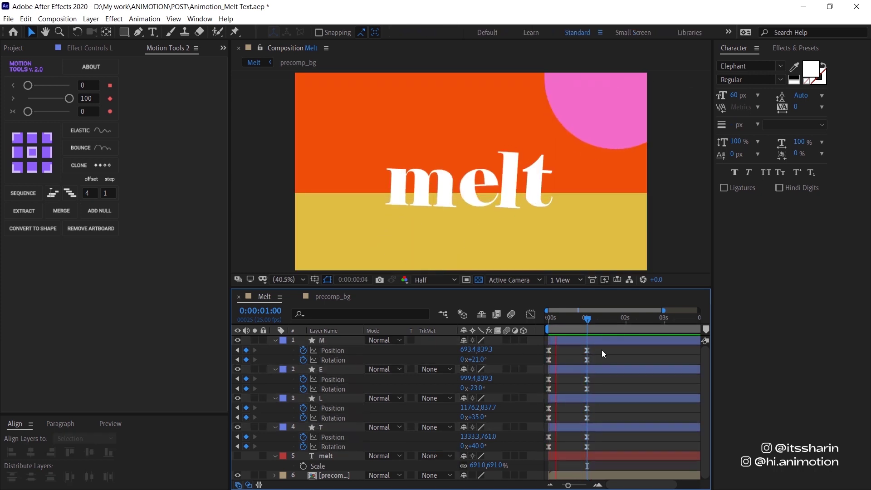
Step: Reshape the speed curves into the letters' end keyframes for a fast start and long, gradual slowdown, and preview the motion
left_click_drag(609, 349, 566, 450)
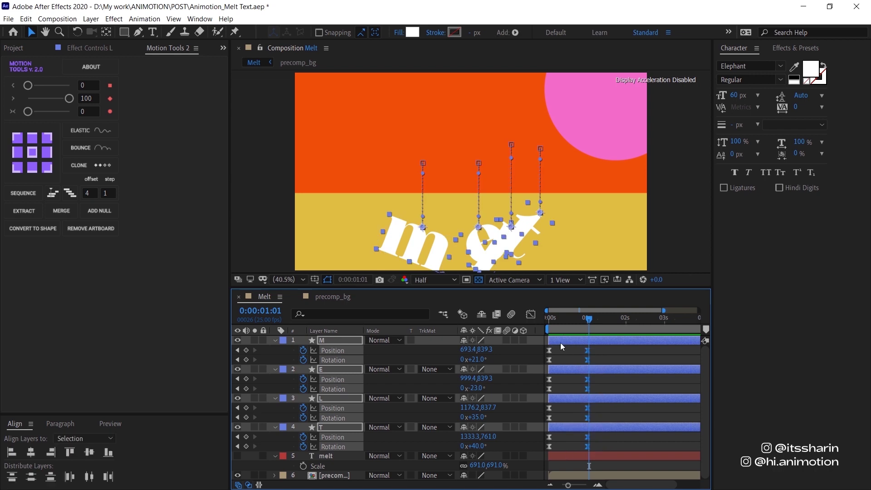
left_click(531, 314)
left_click_drag(632, 419, 576, 459)
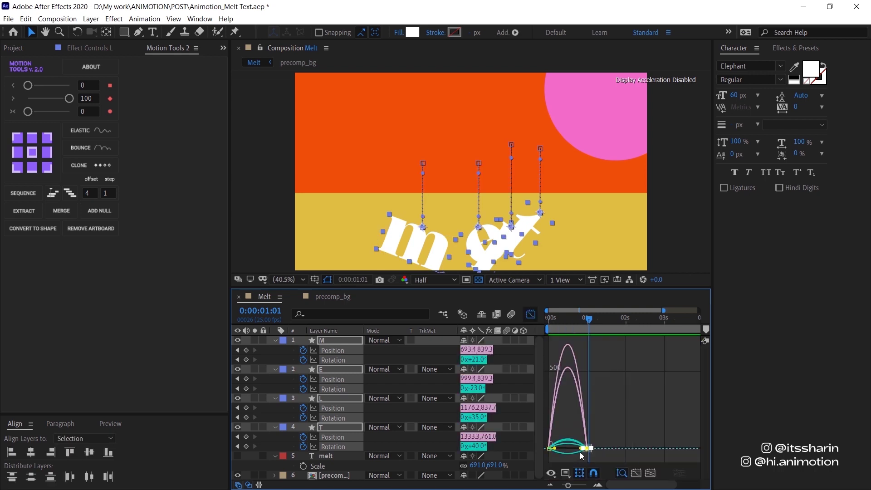
left_click(637, 474)
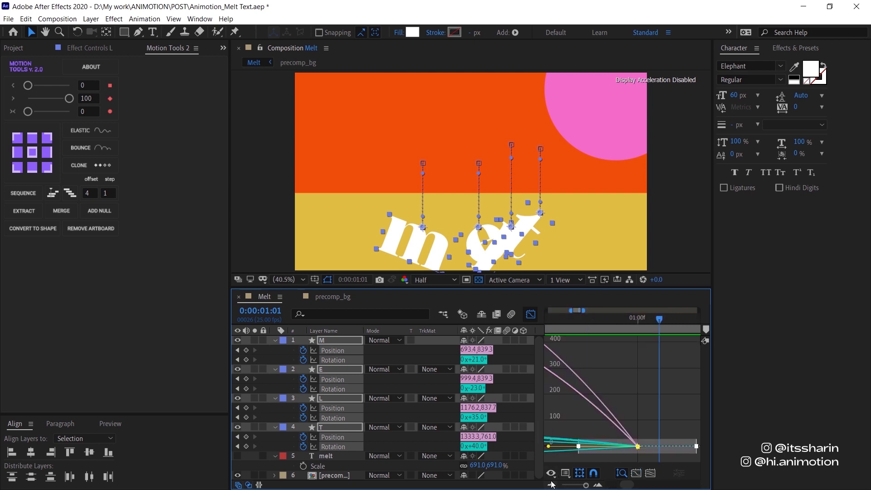
left_click(550, 486)
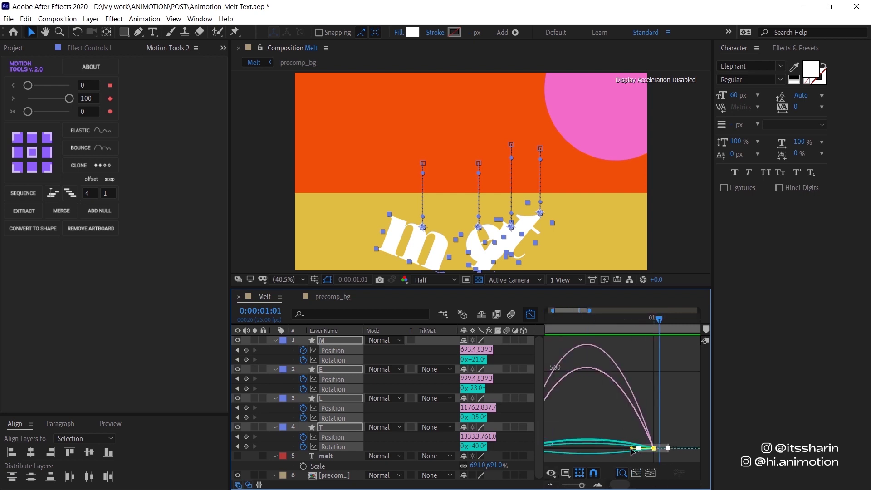
left_click_drag(631, 448, 578, 449)
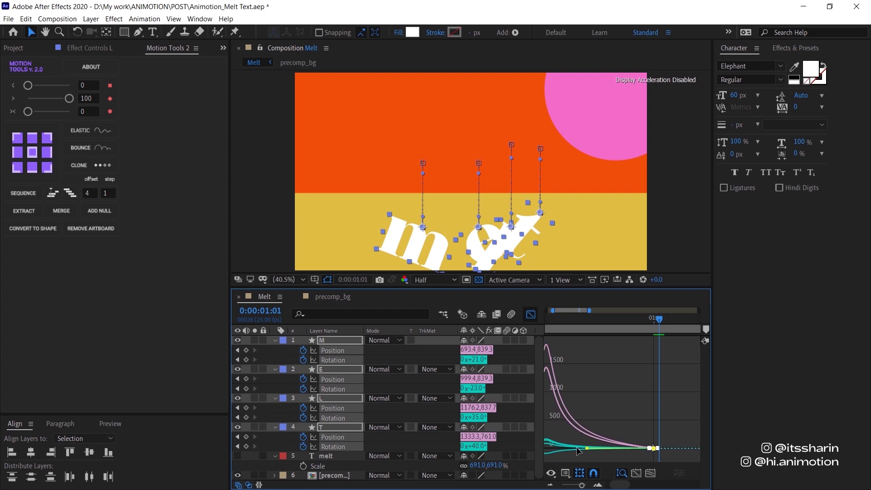
left_click(530, 314)
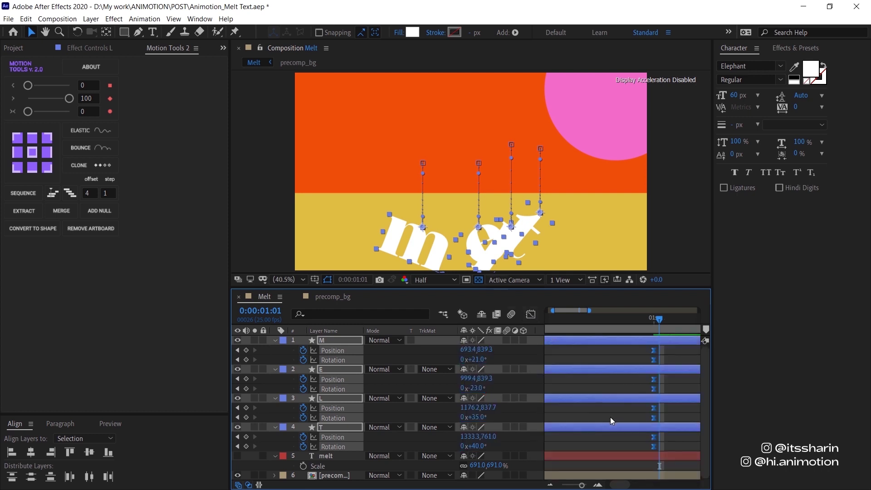
left_click(612, 416)
key("minus")
key("minus")
key("minus")
key("space")
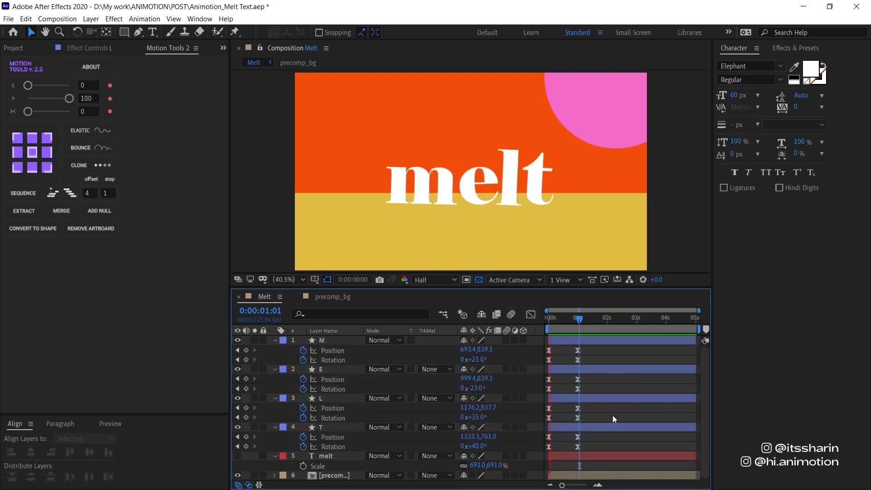
key("space")
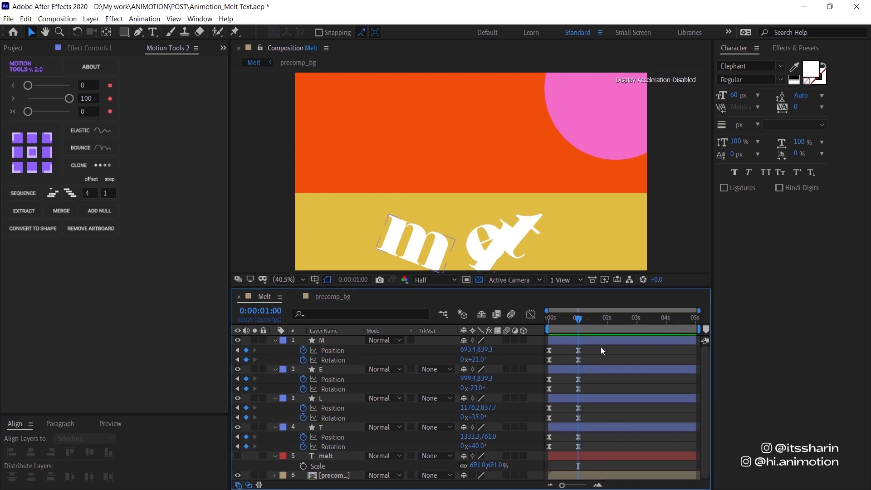
Step: Move the end keyframes of all four letters to about 0:00:02:00, preview the slower fall and collapse the letter layers
left_click_drag(614, 346, 607, 434)
key("space")
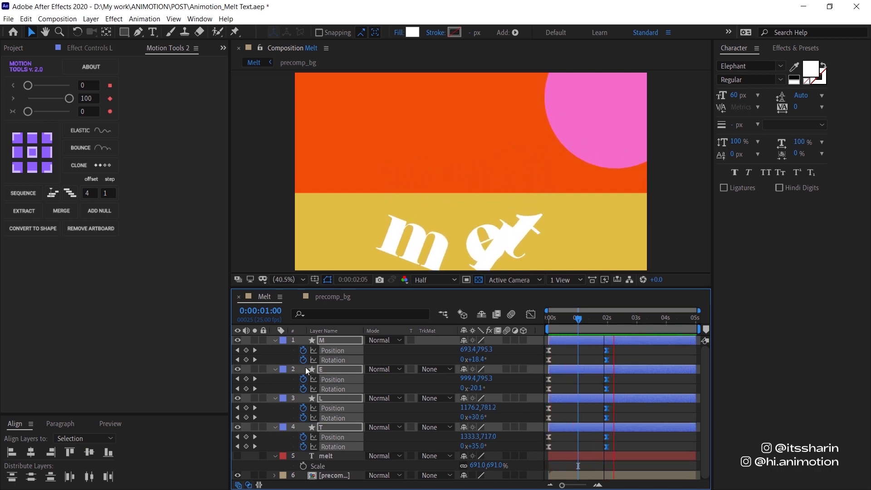
key("space")
left_click(276, 341)
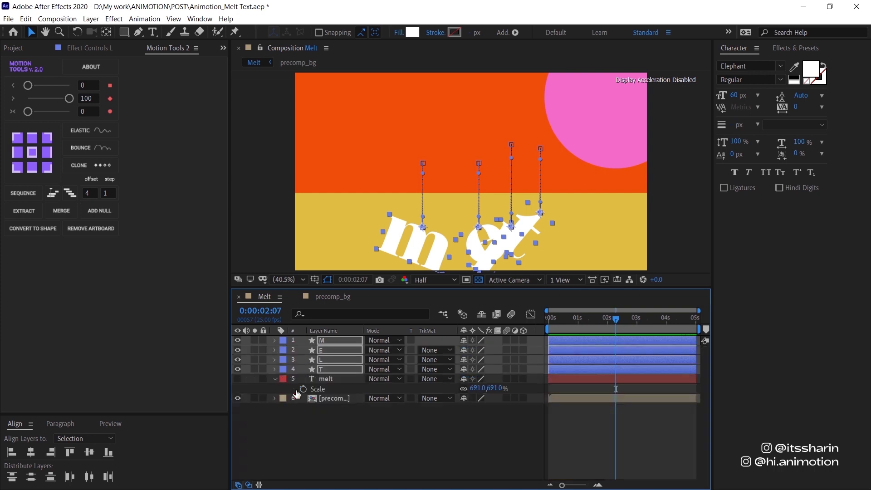
left_click(313, 414)
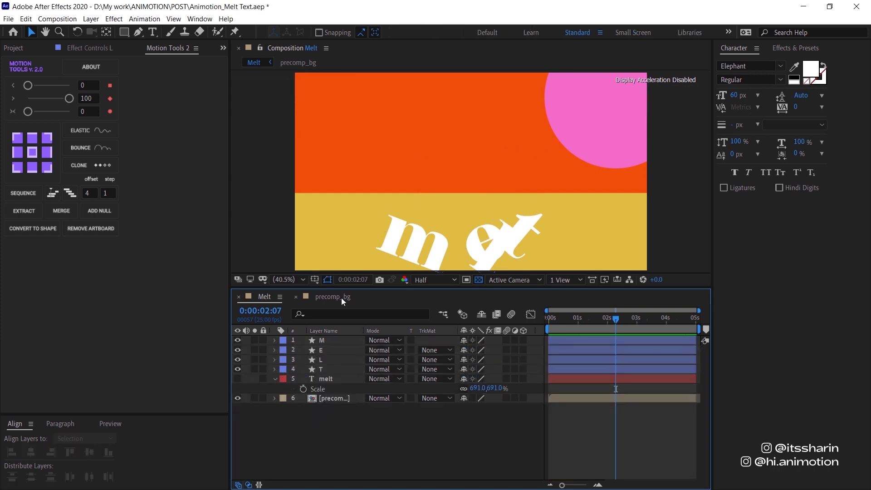
Step: Copy the ground shape layer from the precomp_bg composition and paste it into the Melt composition
left_click(341, 298)
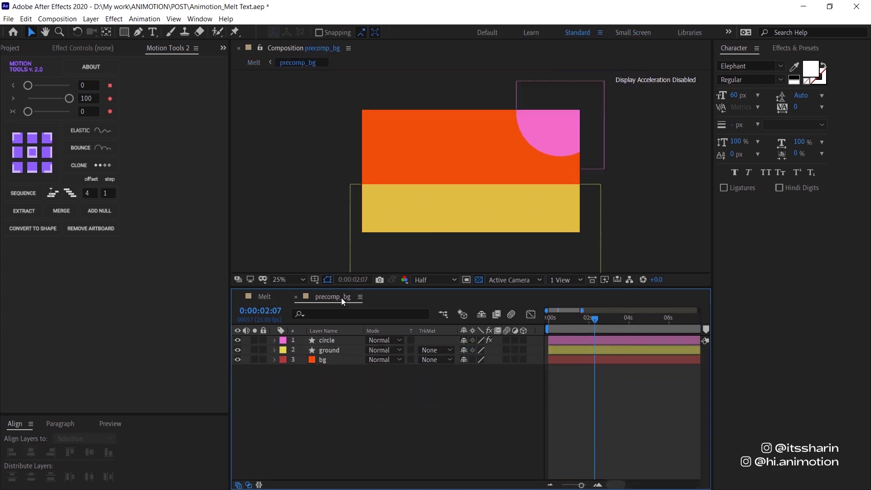
left_click(350, 350)
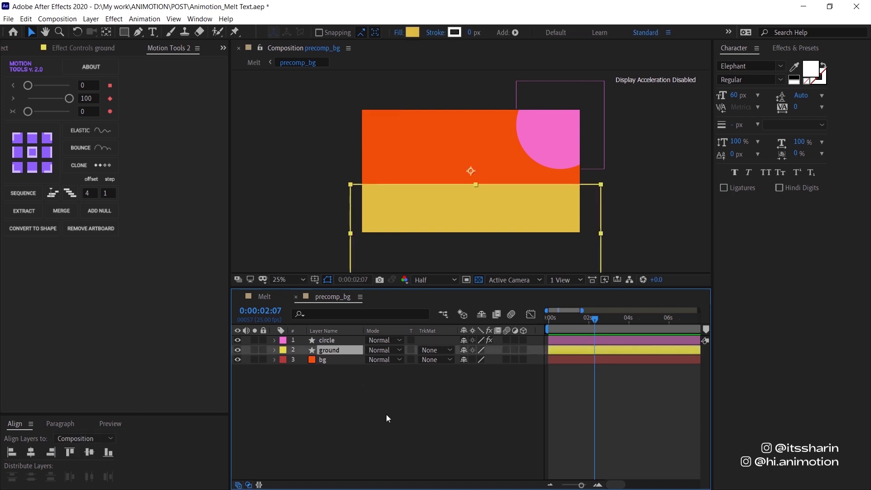
left_click(268, 296)
key("ctrl+v")
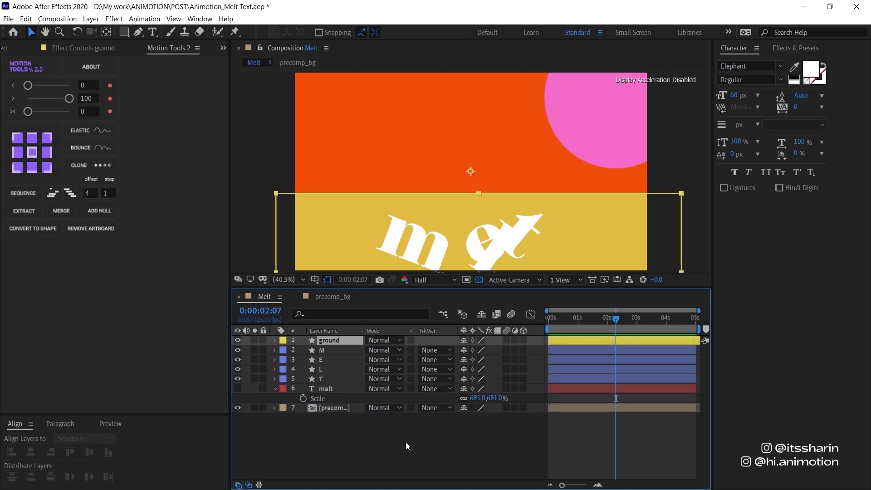
Step: Place the pasted ground layer hidden at the bottom of the layer stack and rename it "matte"
left_click_drag(330, 338, 319, 423)
left_click(237, 407)
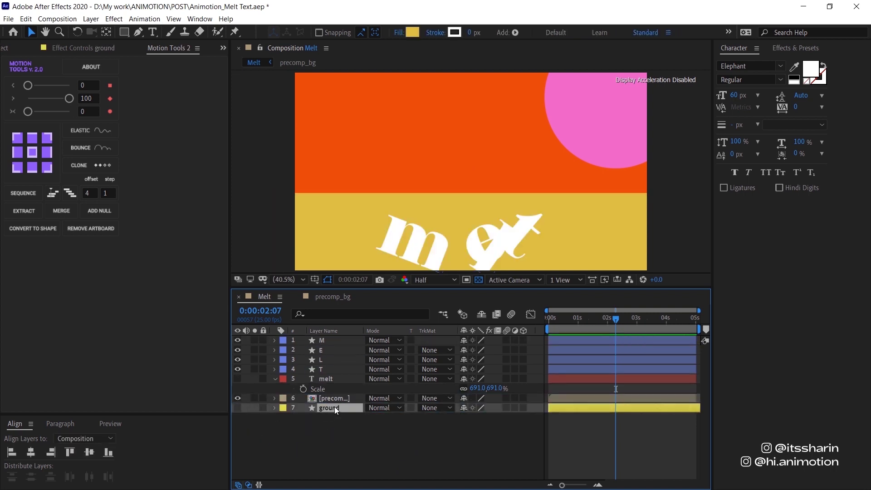
key("Return")
type("matte")
key("Return")
Step: Apply the Set Matte effect to the M layer and take its matte from the matte layer
left_click(804, 45)
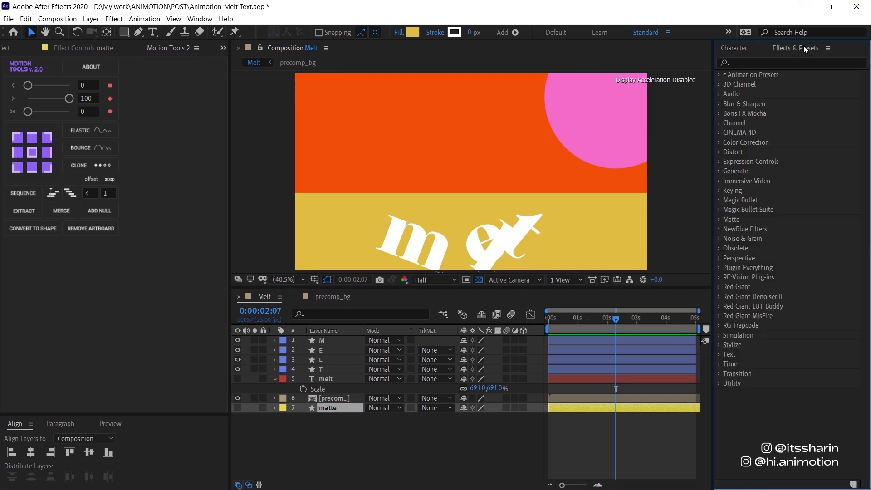
type("set mat")
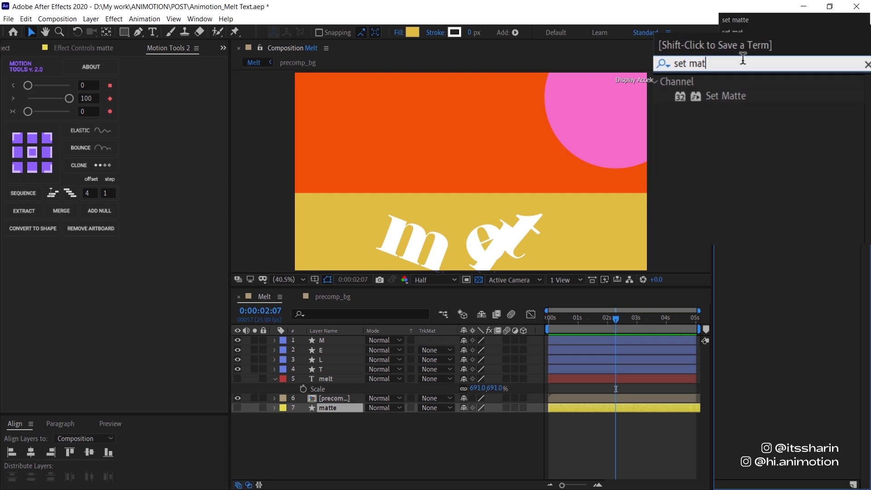
type("e")
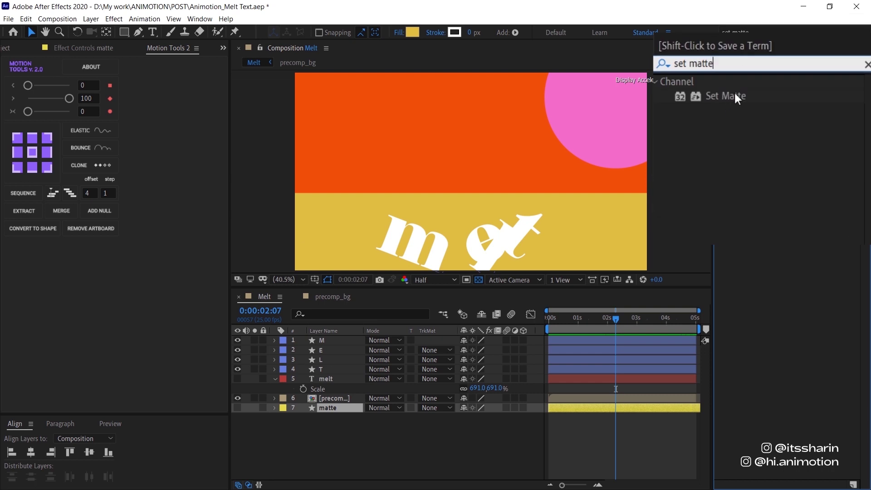
left_click_drag(737, 91, 336, 340)
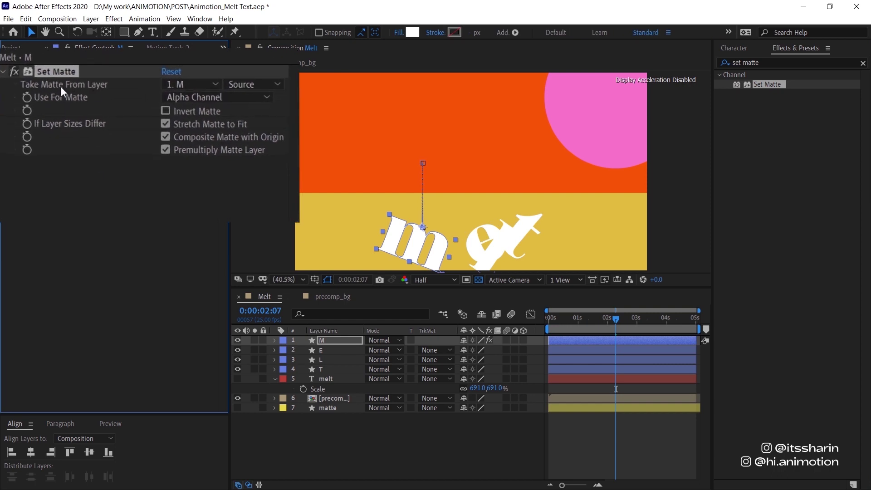
left_click(193, 83)
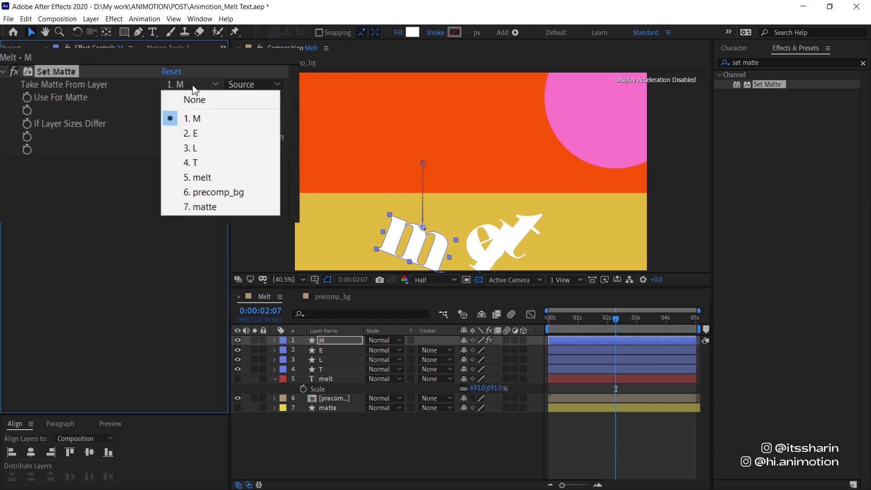
left_click(236, 206)
Step: Invert the matte on the M layer and check the masking on the early frames
left_click(579, 326)
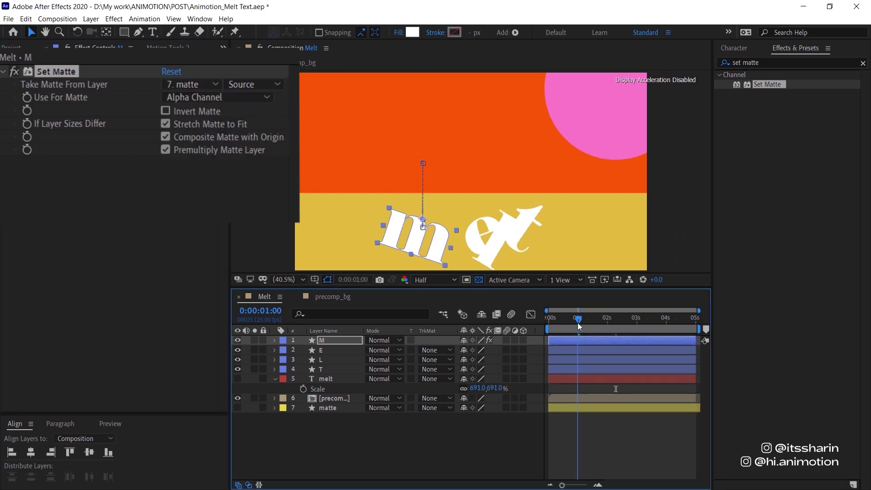
left_click_drag(579, 326, 561, 320)
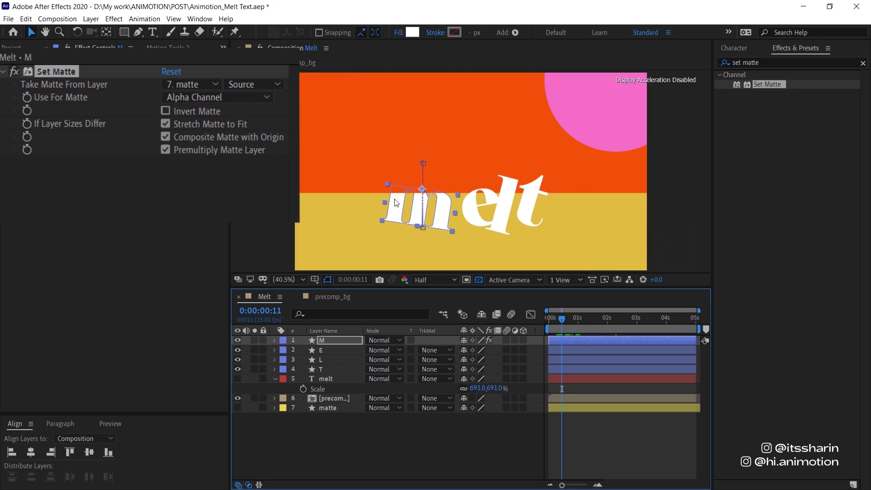
left_click(168, 113)
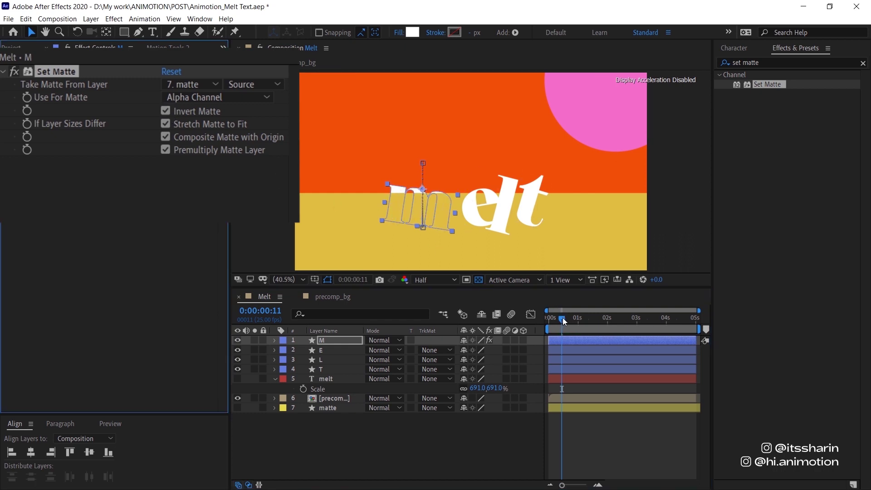
mouse_move(563, 317)
left_mouse_down()
mouse_move(580, 323)
mouse_move(557, 330)
left_mouse_up()
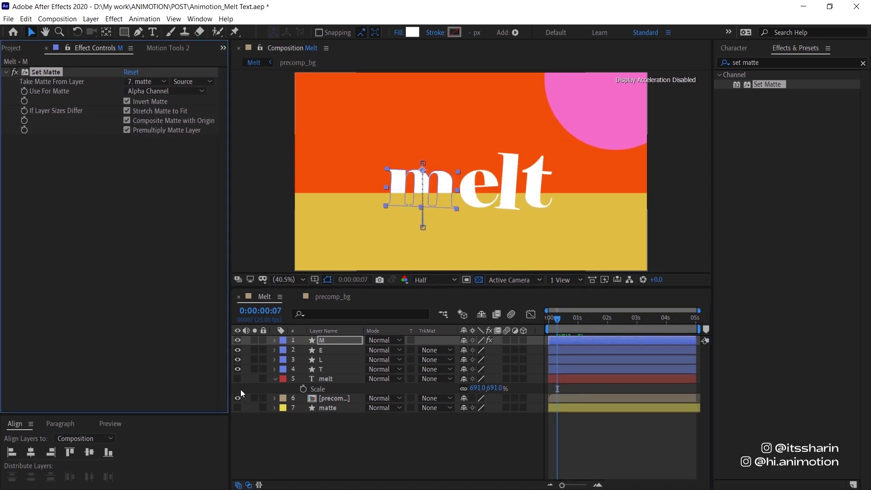
Step: Copy the M layer's Set Matte effect to the E, L and T layers and preview the animation
left_click(324, 351)
left_click(329, 370, "shift")
key("ctrl+v")
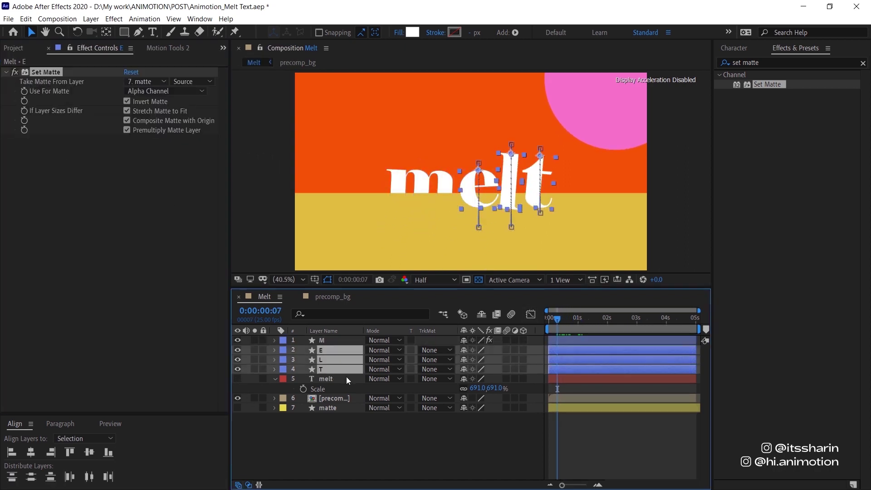
left_click(567, 434)
key("space")
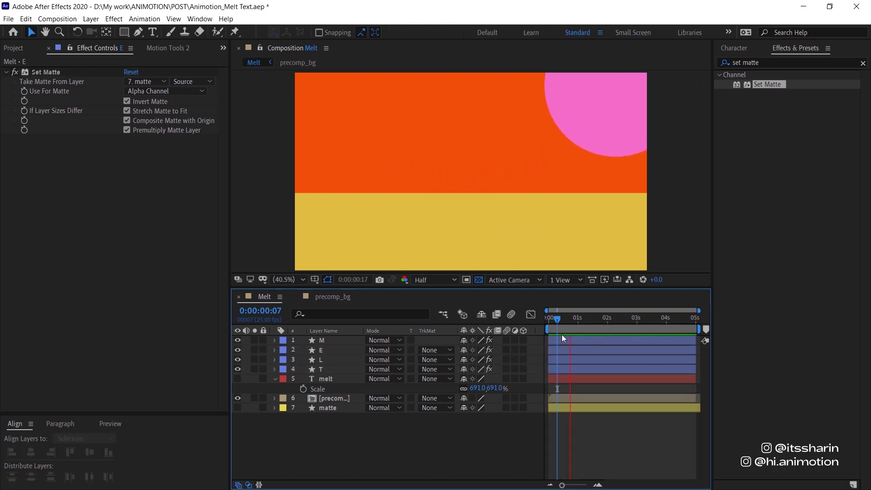
key("space")
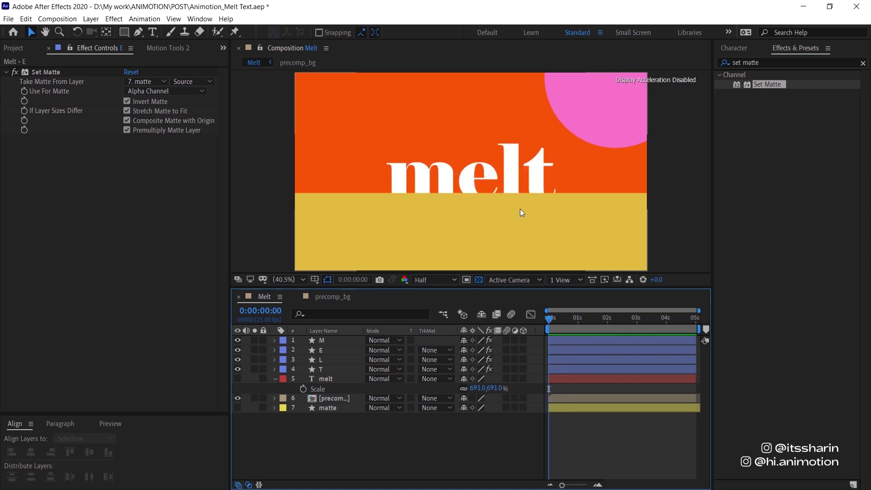
Step: Shift the matte layer down until the full bases of the letters show at 0:00:00:00, and preview the result
scroll(520, 208, "up", 3)
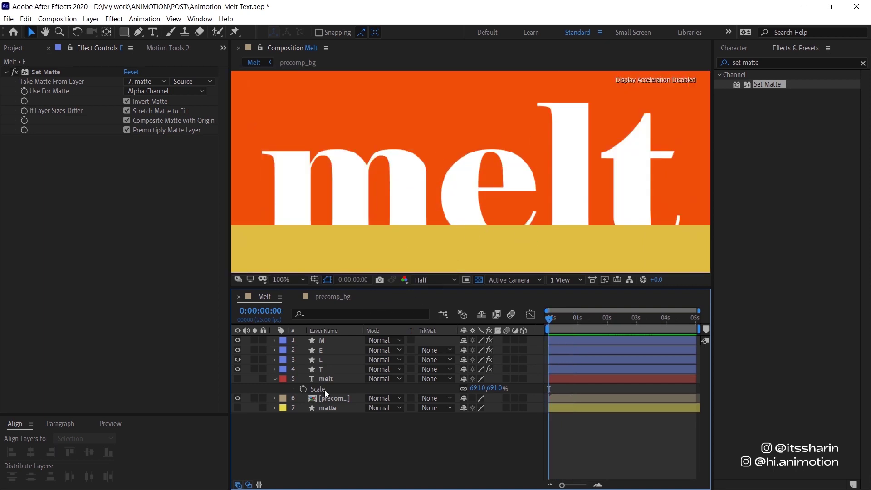
left_click(335, 407)
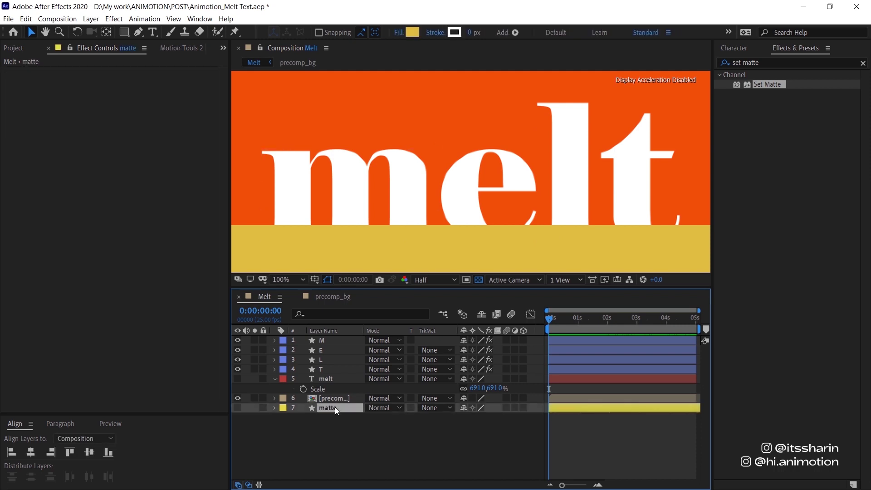
key("Return")
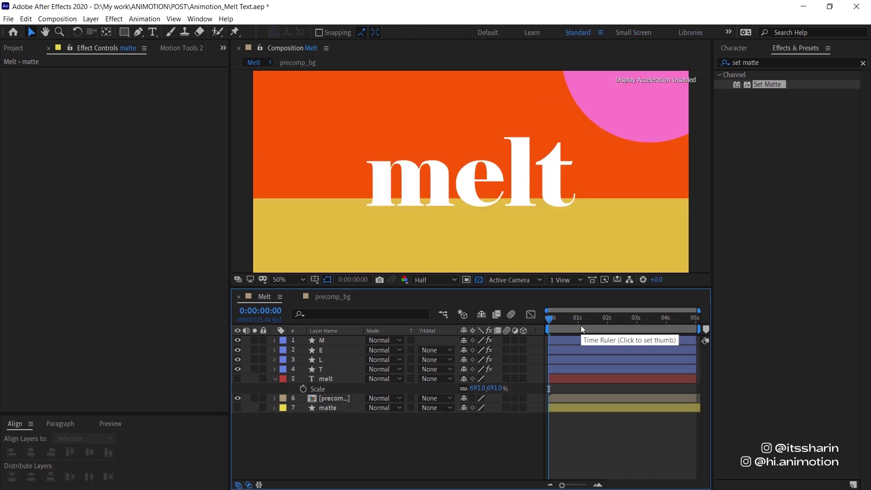
key("space")
key("space")
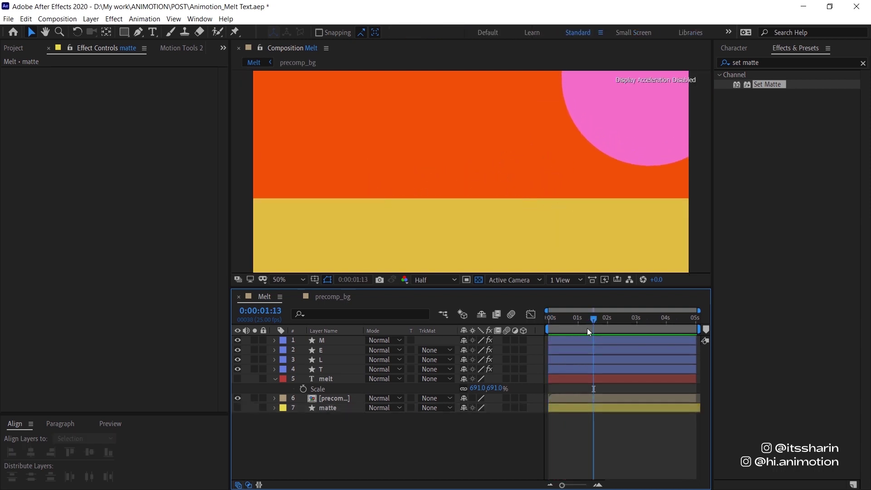
Step: Pre-compose the M, E, L, T, melt and matte layers into a new composition named text_melt
left_click_drag(579, 320, 563, 327)
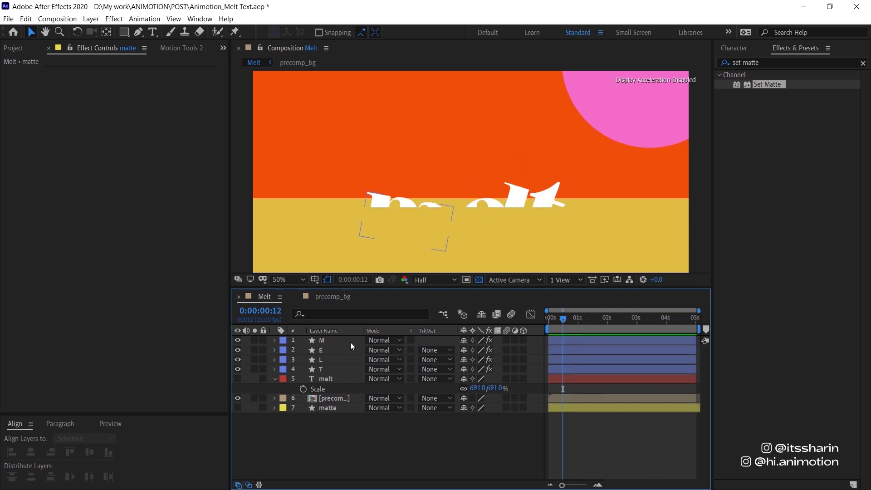
left_click(352, 341)
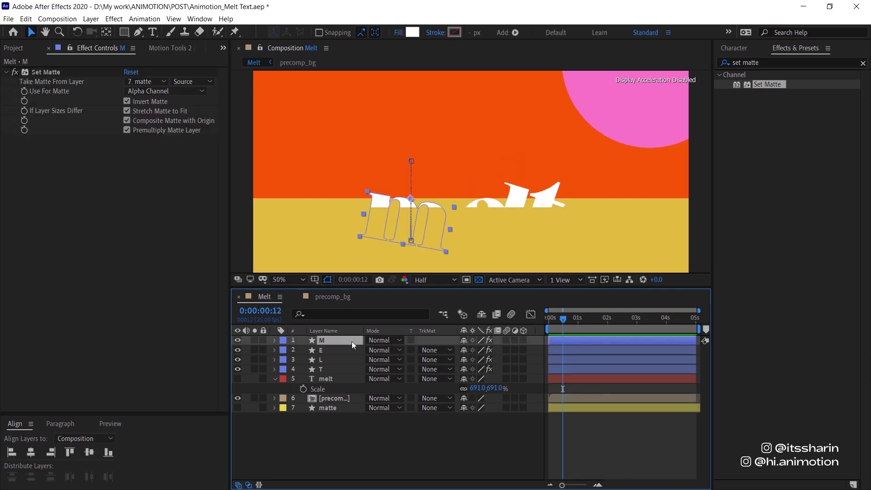
left_click(344, 368, "shift")
left_click(342, 379, "shift")
left_click(325, 407, "ctrl")
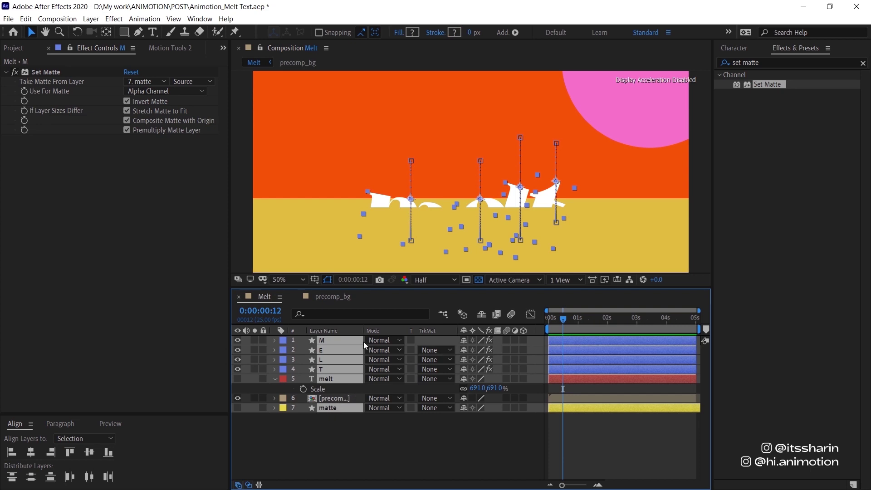
right_click(334, 379)
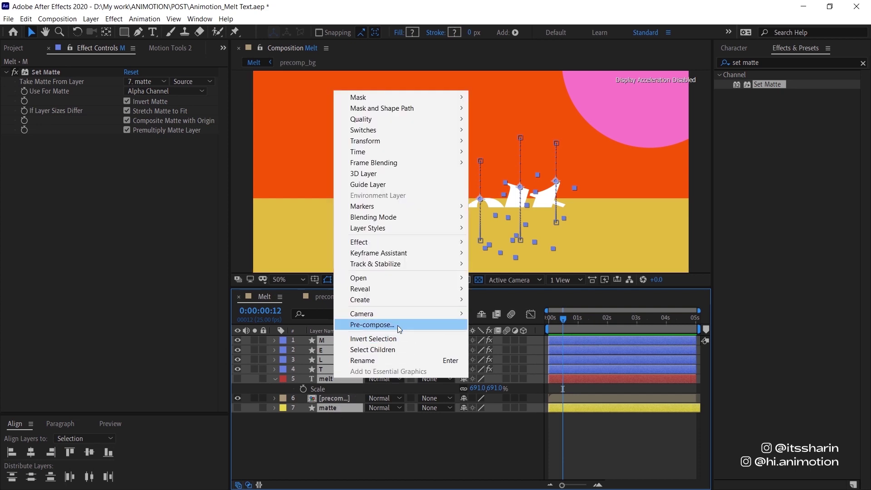
left_click(398, 320)
type("text_melt")
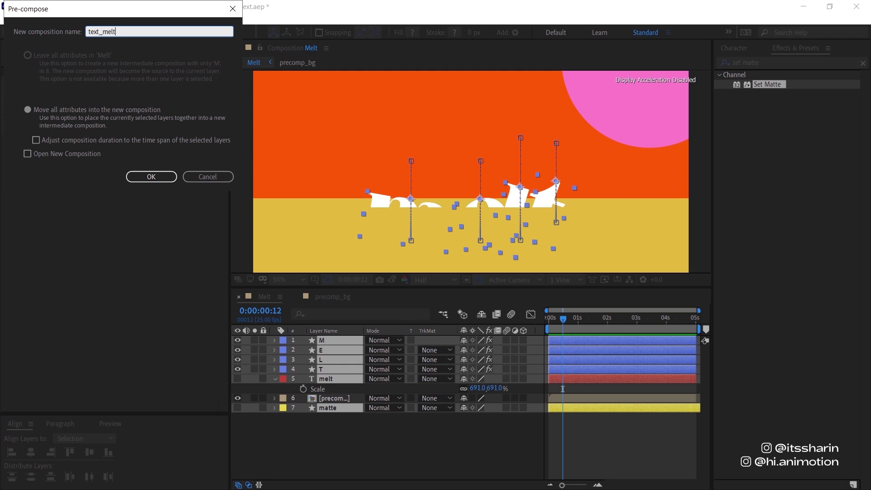
key("Return")
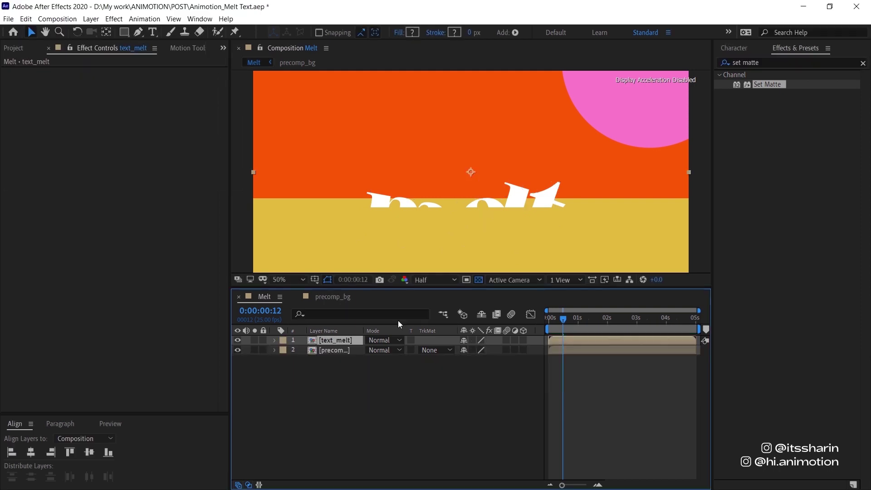
Step: Change the text_melt layer's label colour to Orange
left_click(283, 341)
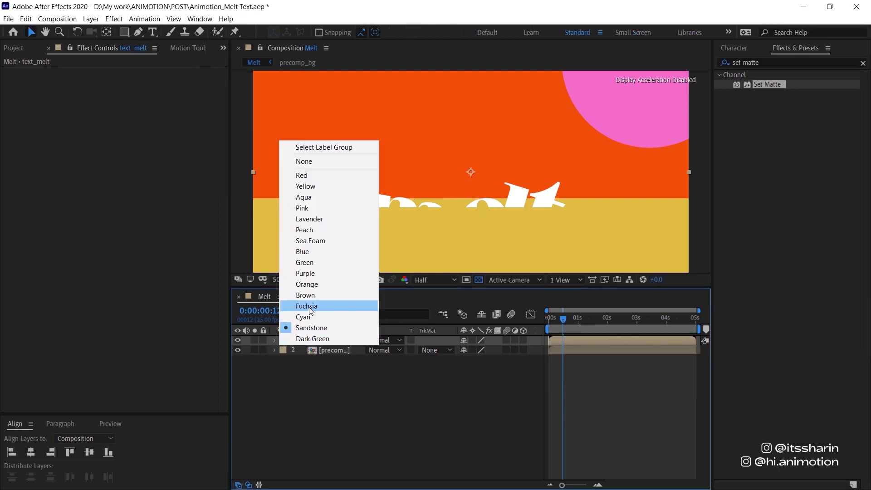
left_click(311, 281)
left_click(589, 399)
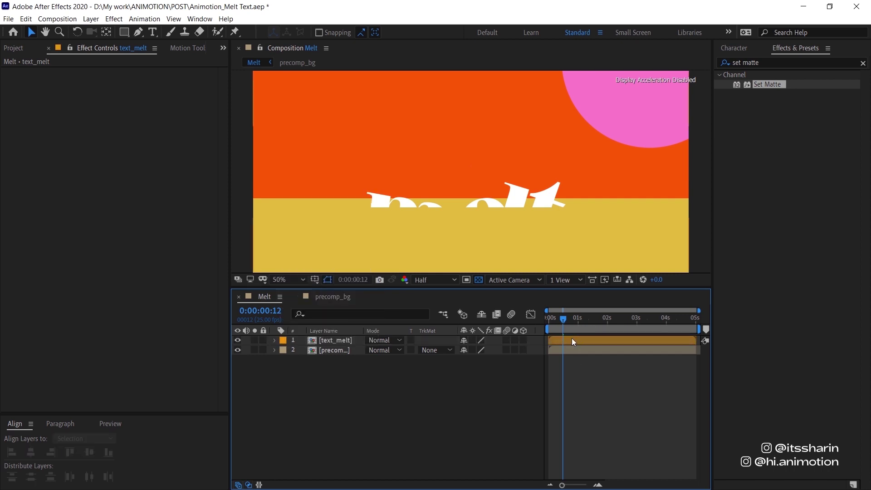
Step: Open the text_melt composition, turn off its transparency grid and go to 0:00:00:08
double_click(571, 340)
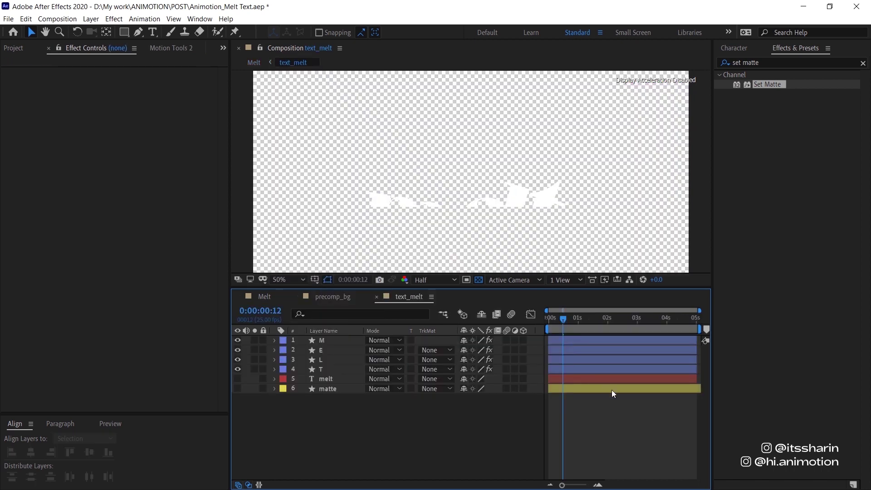
left_click(479, 279)
left_click(556, 325)
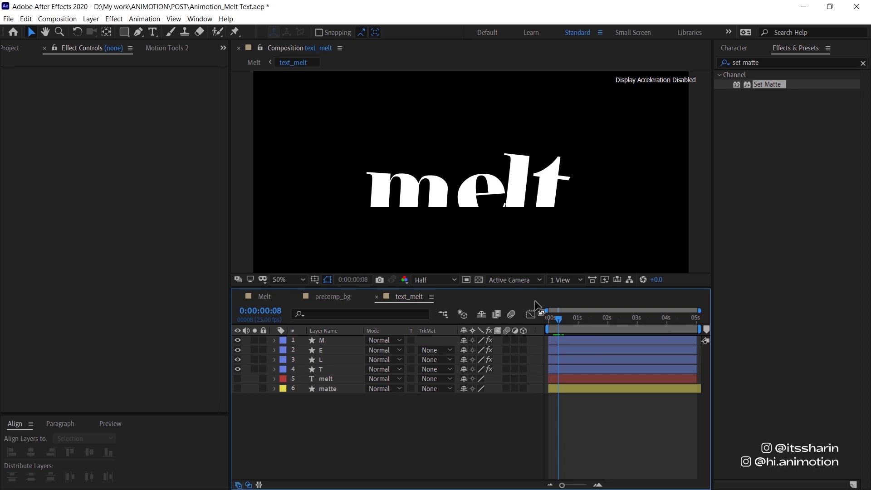
Step: At 0:00:00:09, draw a closed white puddle shape under the letters with the Pen tool, its lower edge bulging down in the middle
key("g")
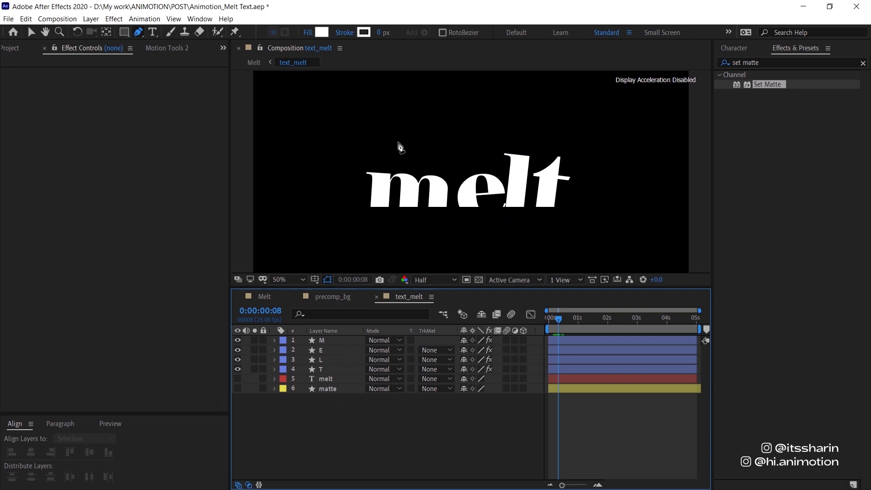
left_click(322, 32)
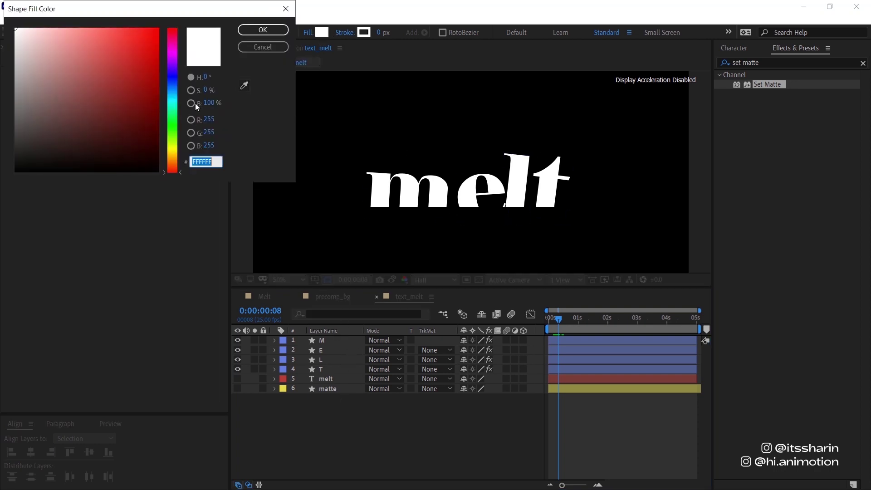
left_click(271, 28)
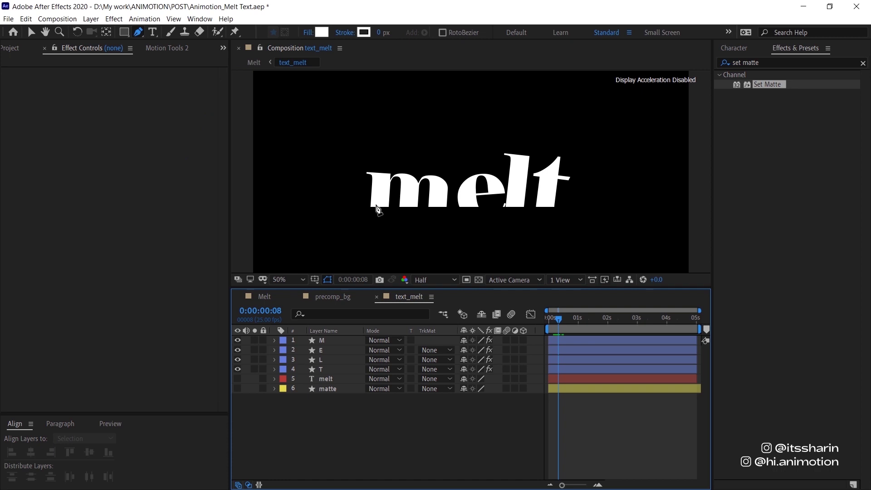
left_click(559, 320)
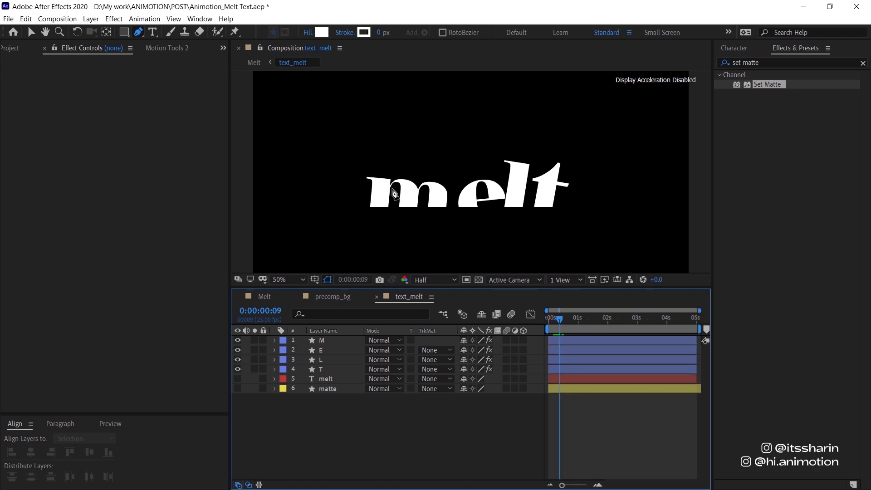
left_click_drag(378, 205, 398, 205)
left_click_drag(548, 205, 522, 228)
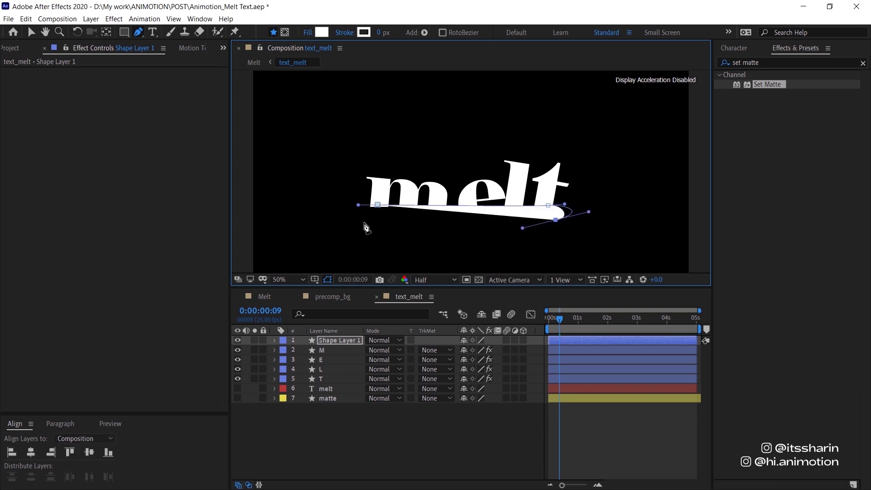
left_click_drag(367, 218, 394, 205)
left_click_drag(377, 205, 373, 206)
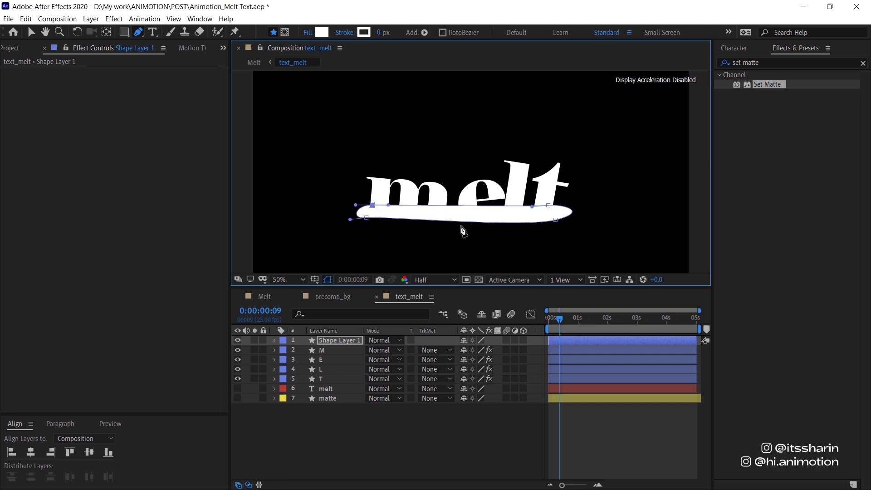
left_click(463, 222)
left_click_drag(462, 222, 453, 230)
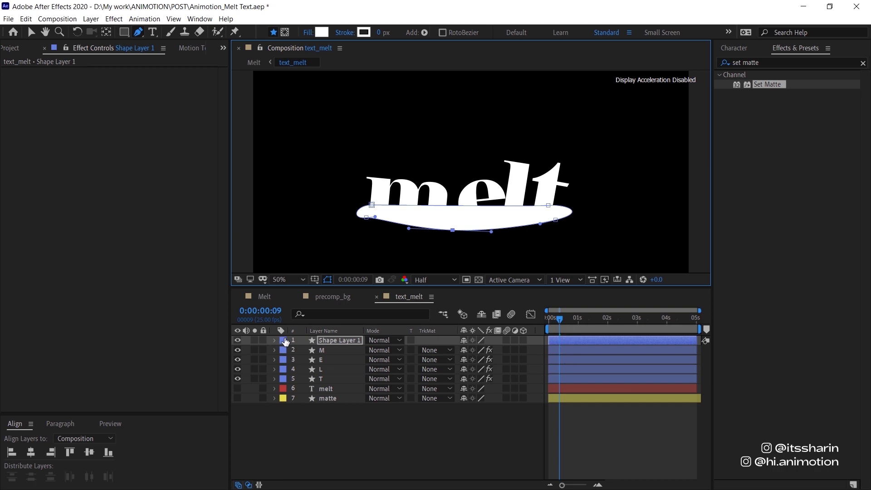
Step: Set the new shape layer's label colour to Fuchsia and rename the layer puddle
left_click(284, 342)
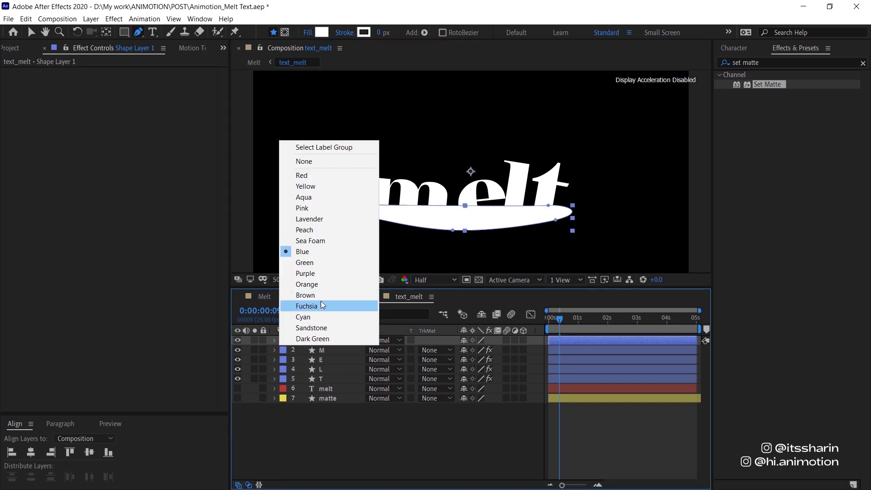
left_click(322, 307)
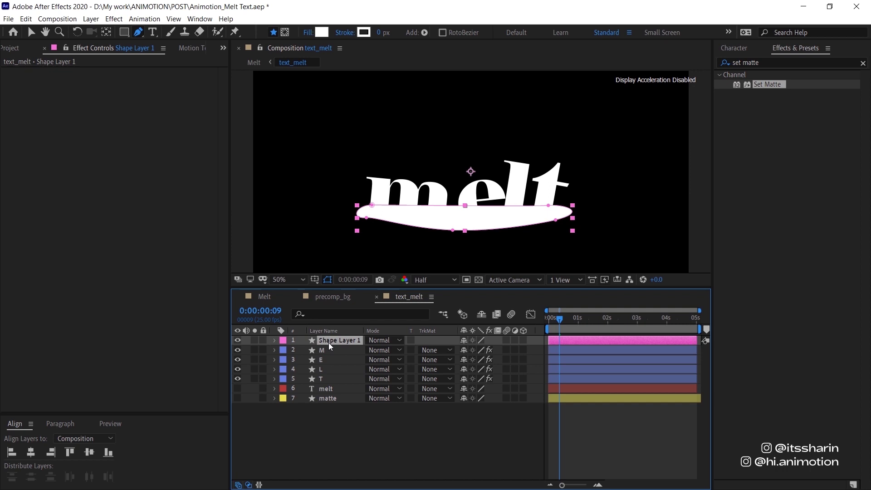
type("puddle")
key("Return")
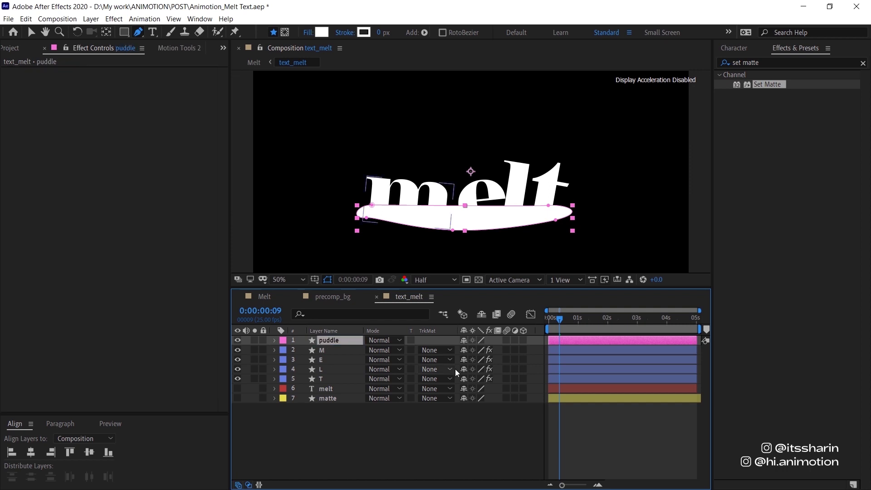
Step: Reveal the letter layers' keyframes and add matching Path keyframes to the puddle at 0:00:00:00 and 0:00:01:24
left_click(563, 376, "shift")
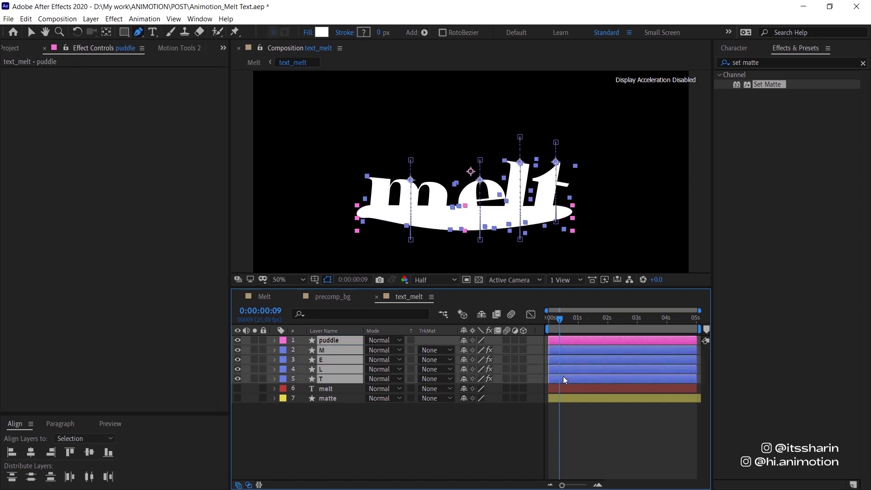
key("u")
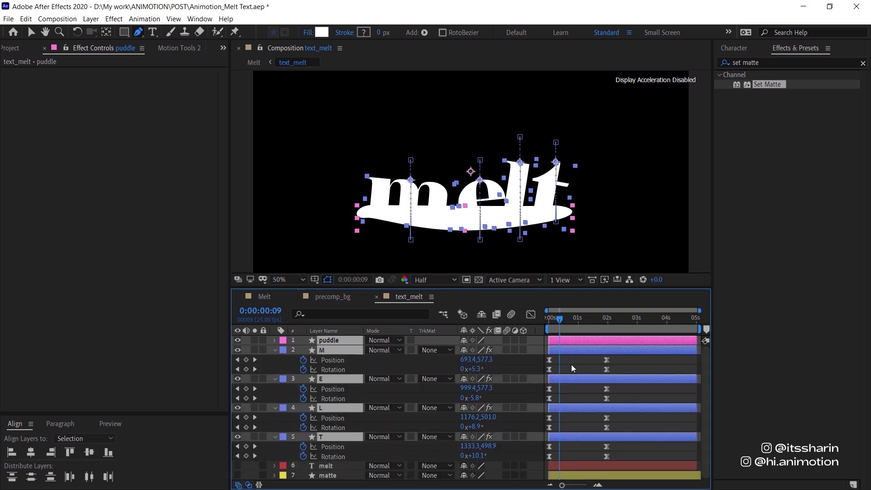
left_click(571, 340)
left_click_drag(556, 325, 535, 334)
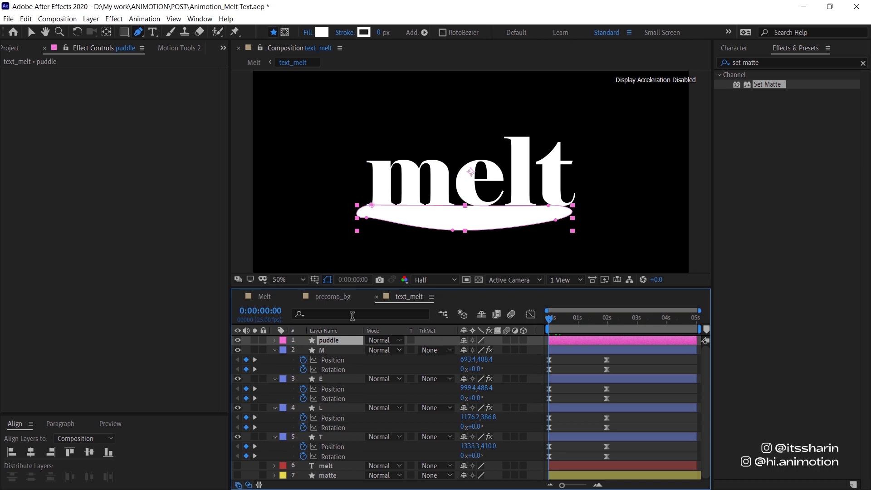
key("u")
key("u")
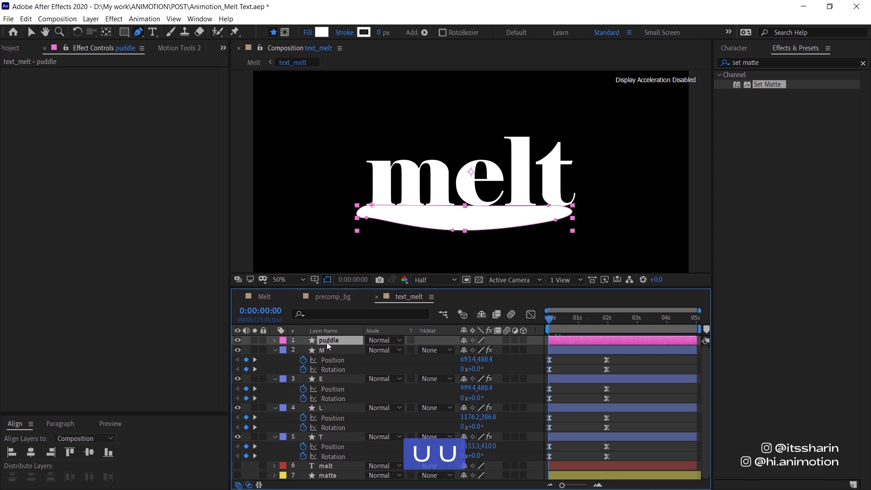
key("u")
key("u")
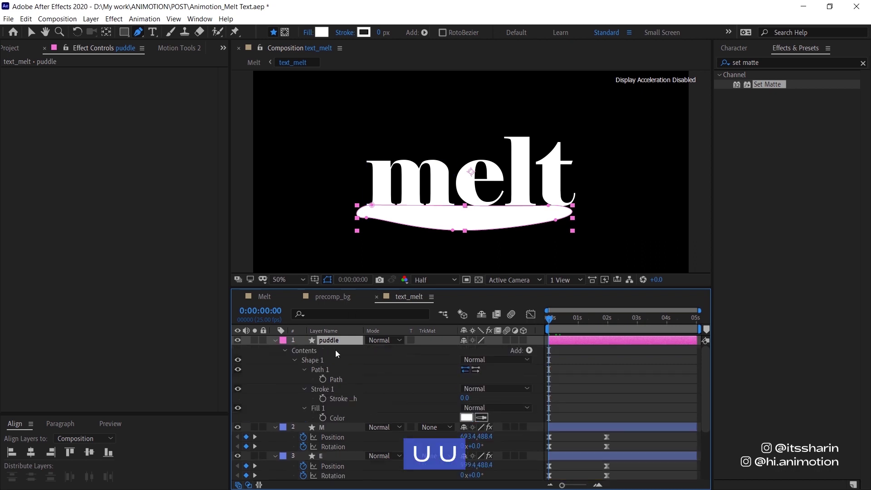
left_click(323, 381)
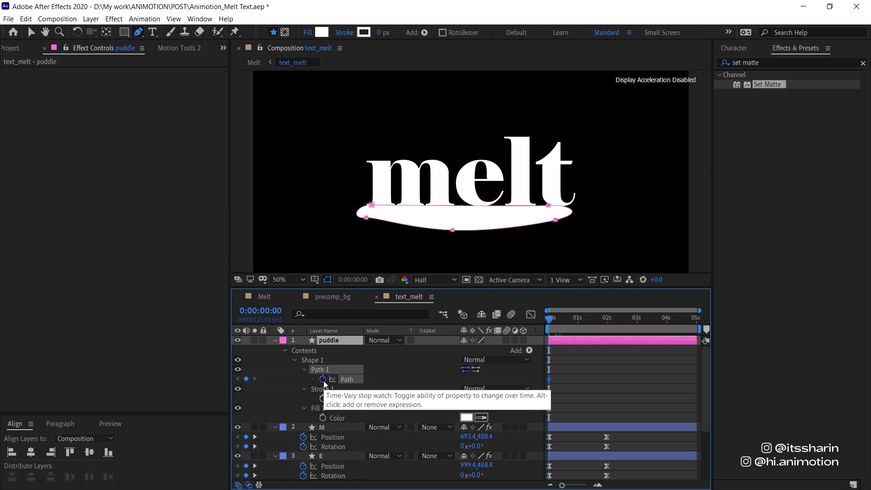
left_click(606, 319)
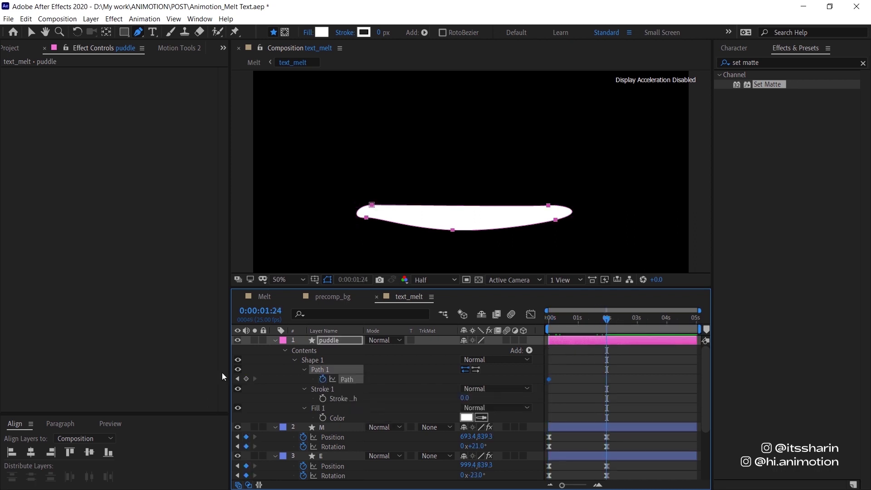
left_click(246, 379)
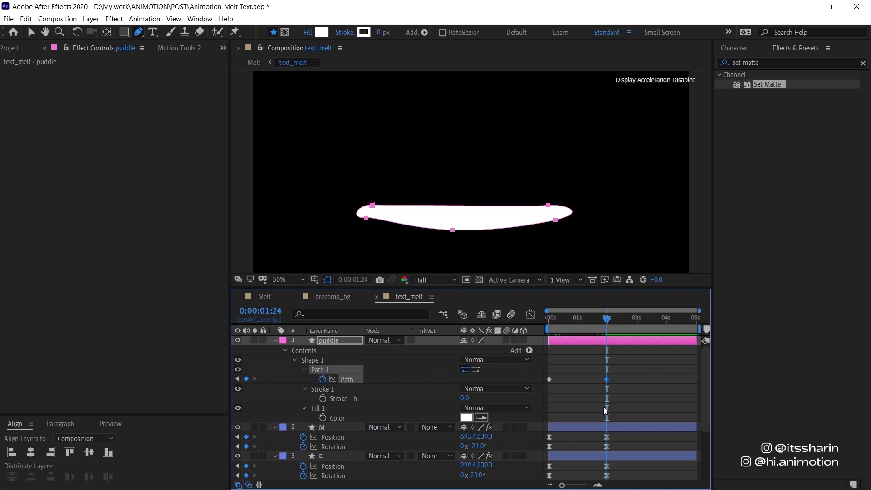
Step: At the 0:00:00:00 Path keyframe, raise the puddle's lower-left and bottom-middle points to the baseline of the letters
key("j")
scroll(411, 197, "up", 1)
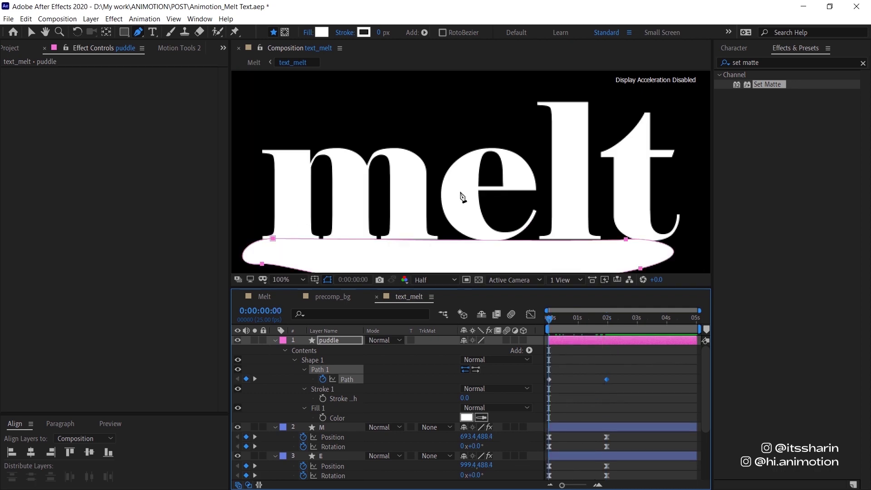
key("space")
left_click_drag(461, 183, 499, 154)
key("g")
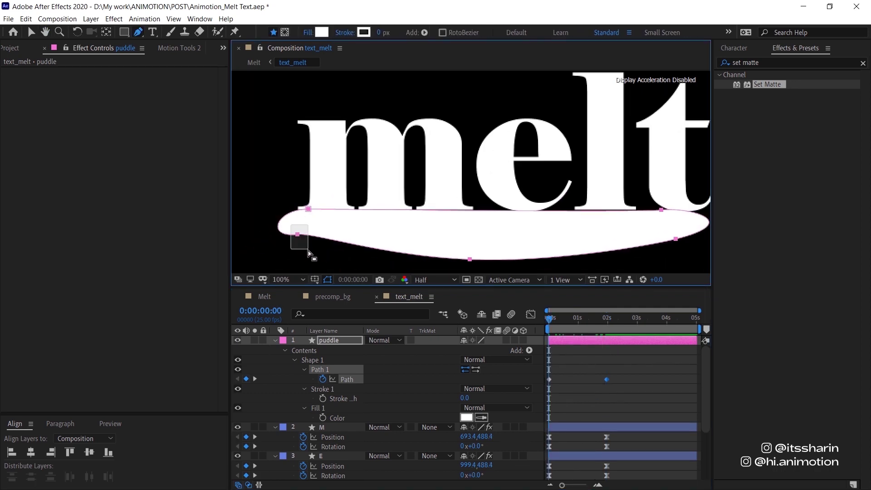
left_click(297, 234)
left_click_drag(297, 234, 300, 211)
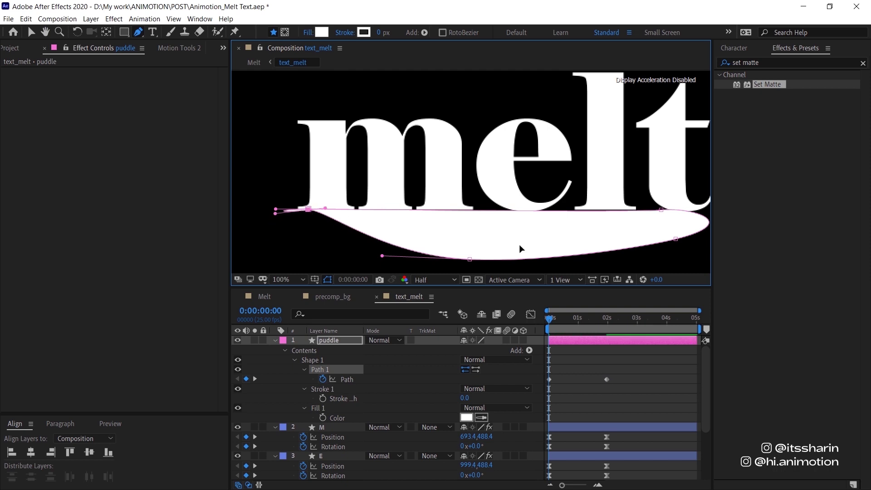
left_click_drag(470, 259, 479, 212)
Step: Raise the puddle's lower-right point to the baseline and shorten its curve handle to flatten that end
key("space")
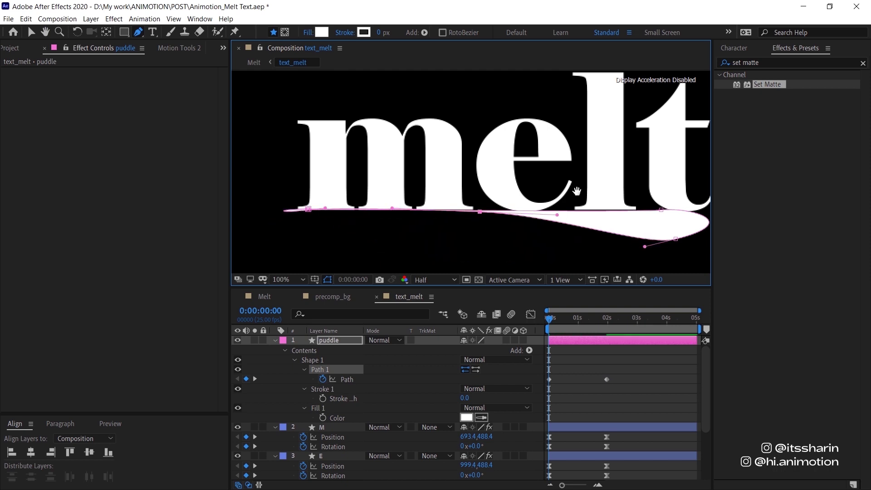
left_click_drag(576, 192, 541, 202)
left_click_drag(626, 220, 634, 217)
left_click_drag(639, 250, 636, 217)
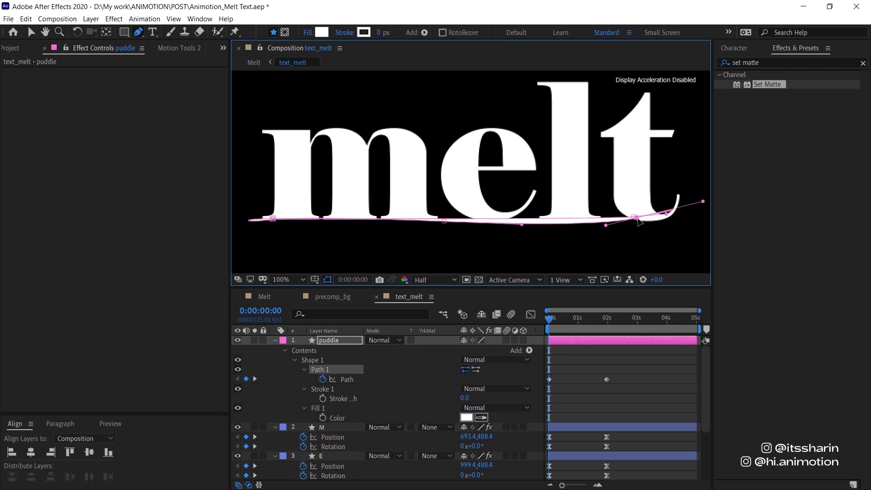
left_click_drag(703, 201, 643, 221)
Step: At the 0:00:01:24 Path keyframe, widen the puddle by moving its right-hand points outward and adjusting its upper-left and bottom-middle points
key("k")
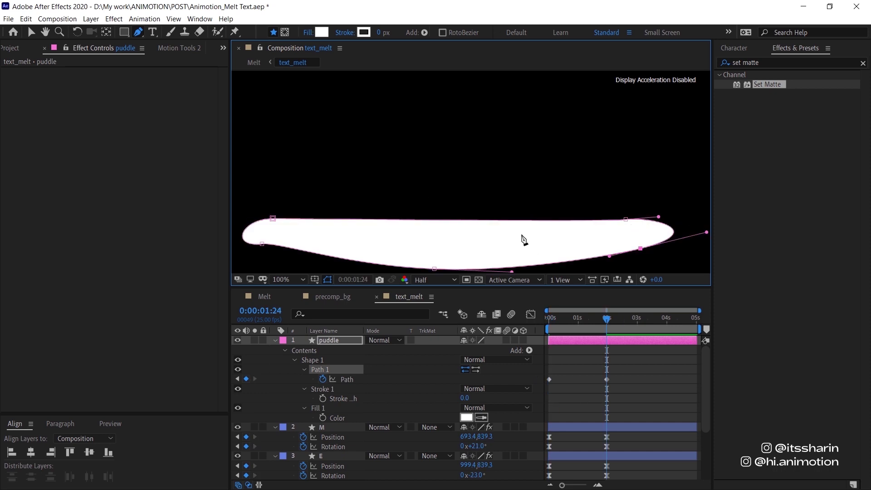
key("comma")
mouse_move(367, 208)
left_mouse_down()
mouse_move(349, 212)
mouse_move(358, 196)
left_mouse_up()
left_click_drag(453, 220, 455, 231)
left_click_drag(556, 210, 595, 213)
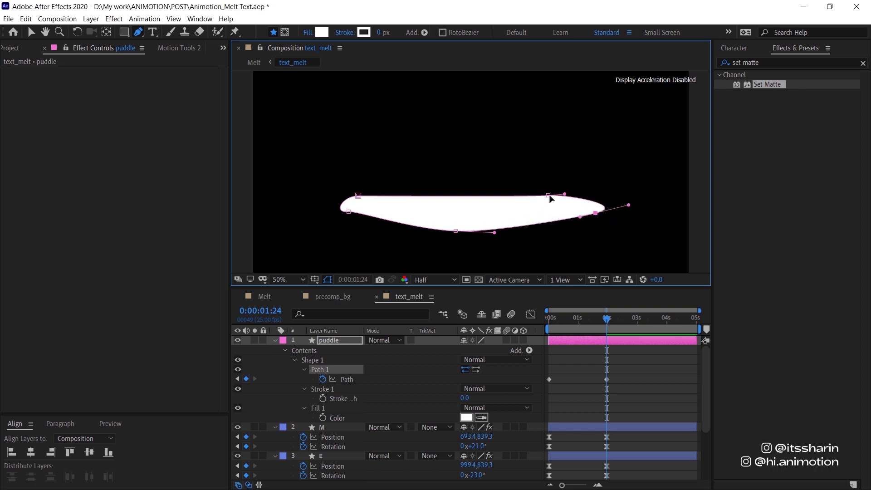
left_click_drag(548, 195, 586, 195)
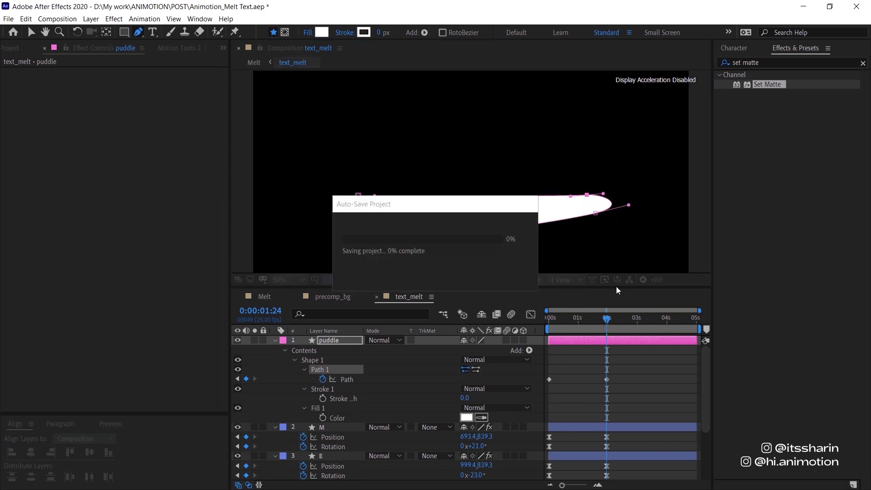
Step: Apply Easy Ease to the puddle's Path keyframes, lengthen the last keyframe's incoming speed handle for a fast start and slow finish, and preview
left_click_drag(642, 371, 534, 401)
key("F9")
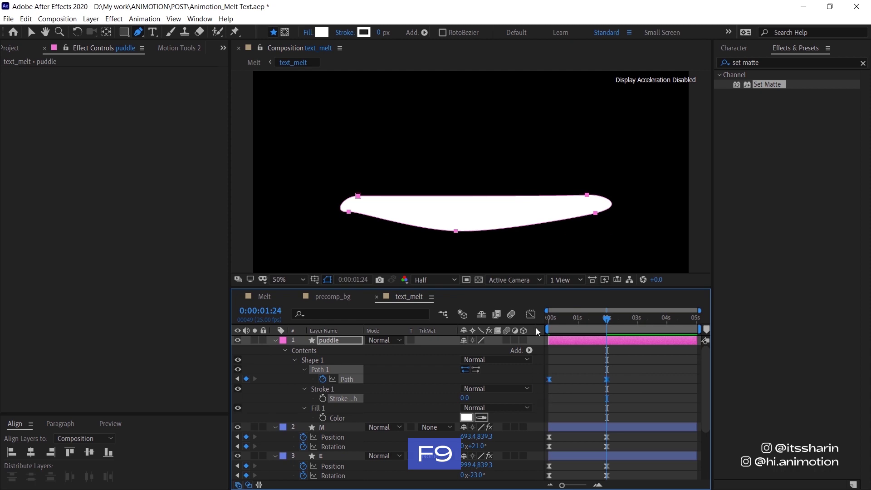
left_click(530, 315)
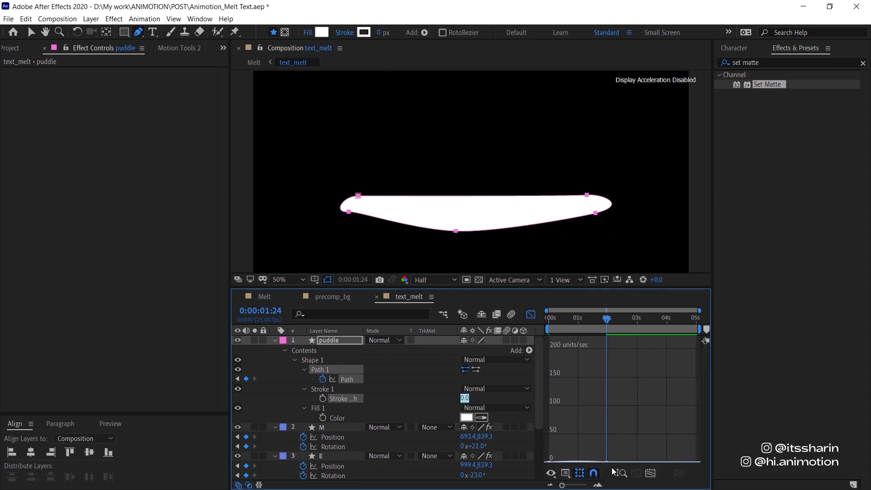
left_click(650, 474)
key("v")
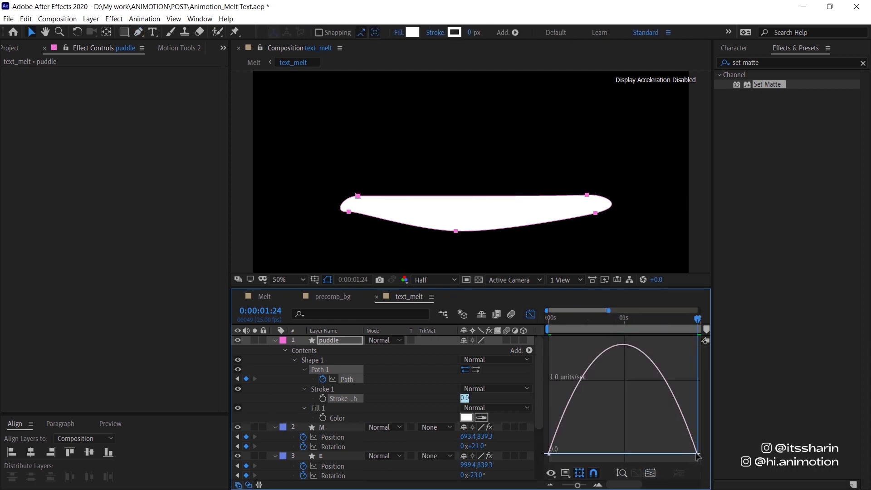
left_click(697, 454)
left_click_drag(672, 454, 622, 453)
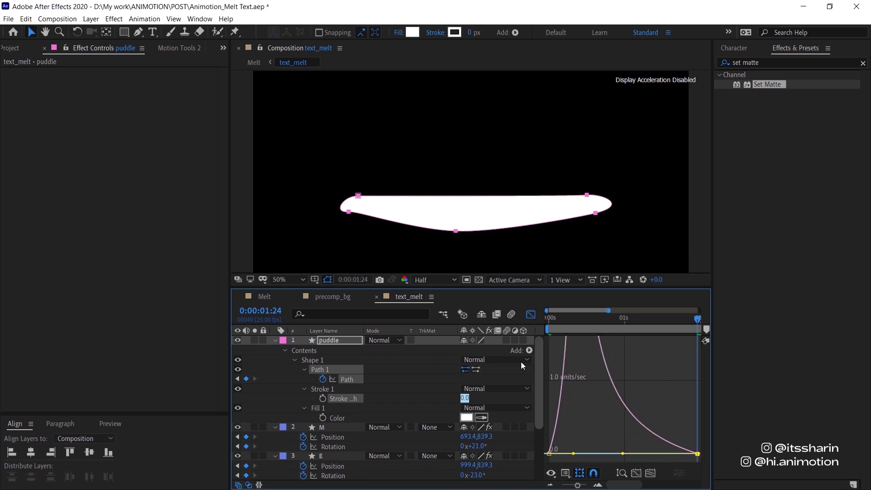
left_click(535, 314)
key("space")
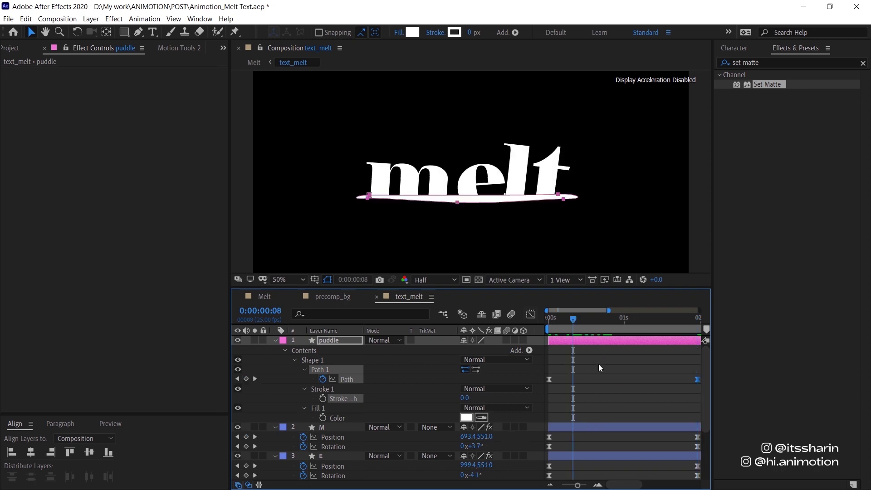
Step: Stagger the Position and Rotation keyframes of layers E, L and T so each letter starts a few frames after the previous one
left_click(591, 369)
key("minus")
key("minus")
scroll(573, 391, "down", 3)
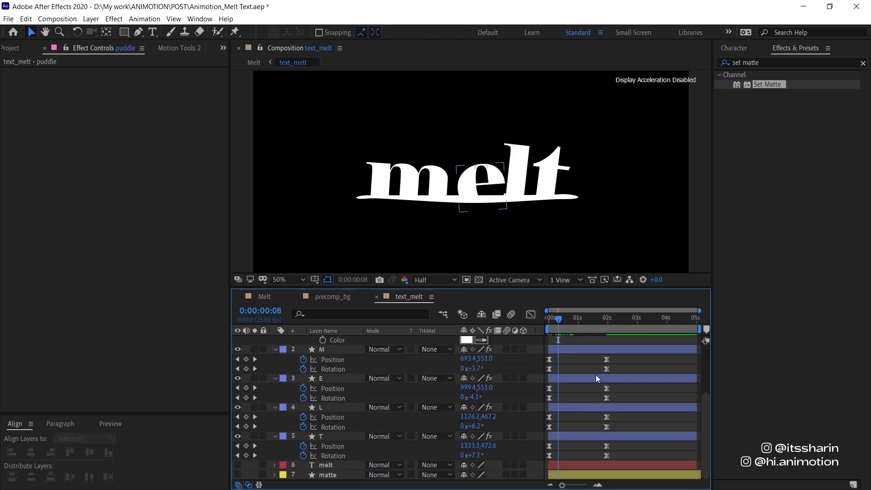
left_click_drag(624, 390, 540, 464)
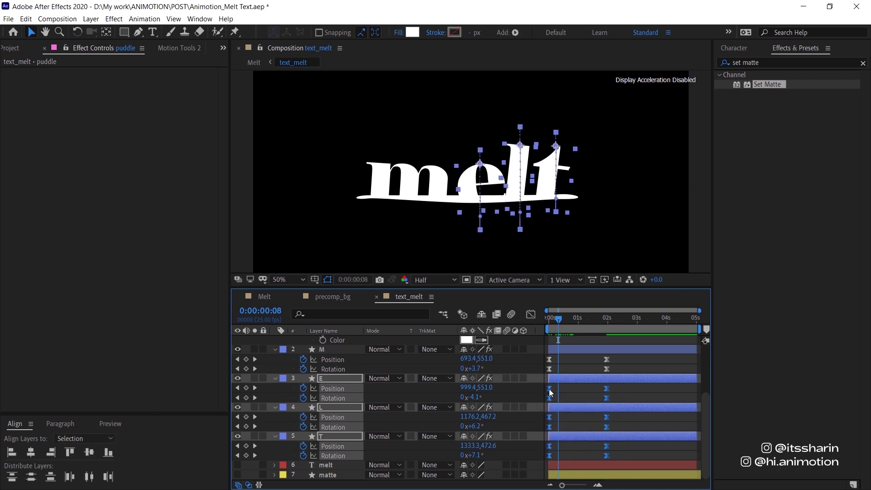
left_click_drag(550, 389, 555, 390)
left_click_drag(632, 416, 541, 463)
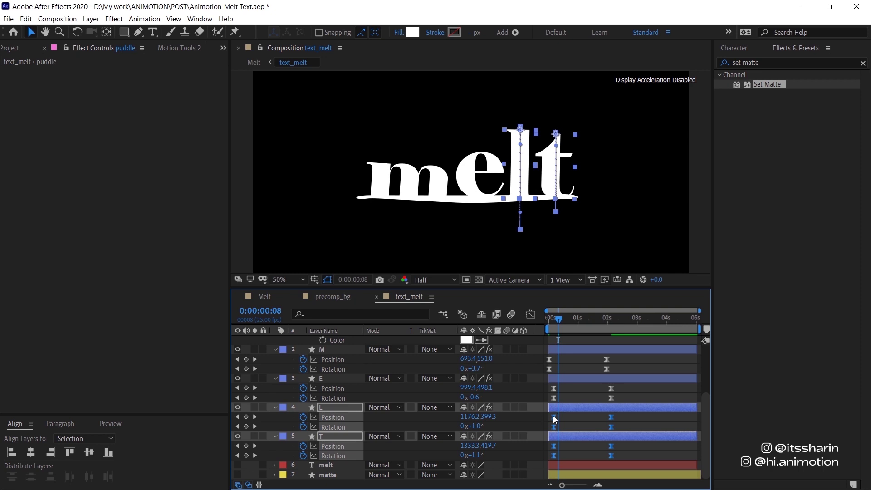
left_click_drag(553, 415, 557, 415)
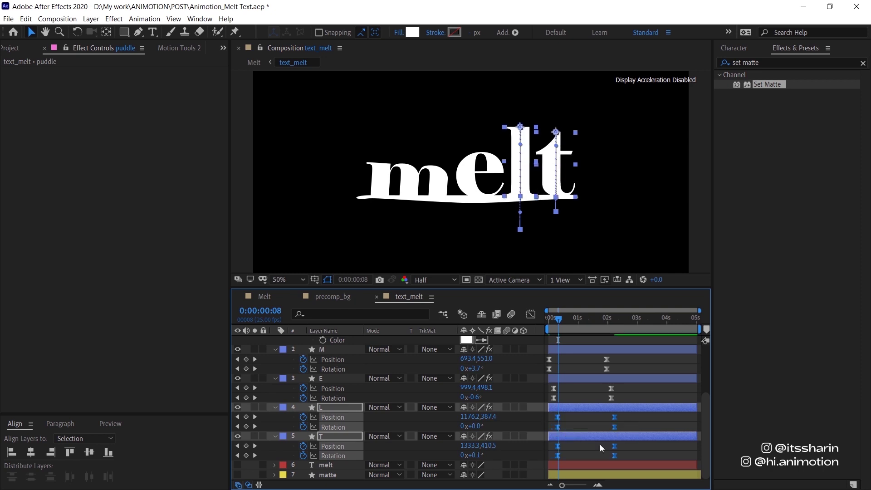
left_click(558, 455)
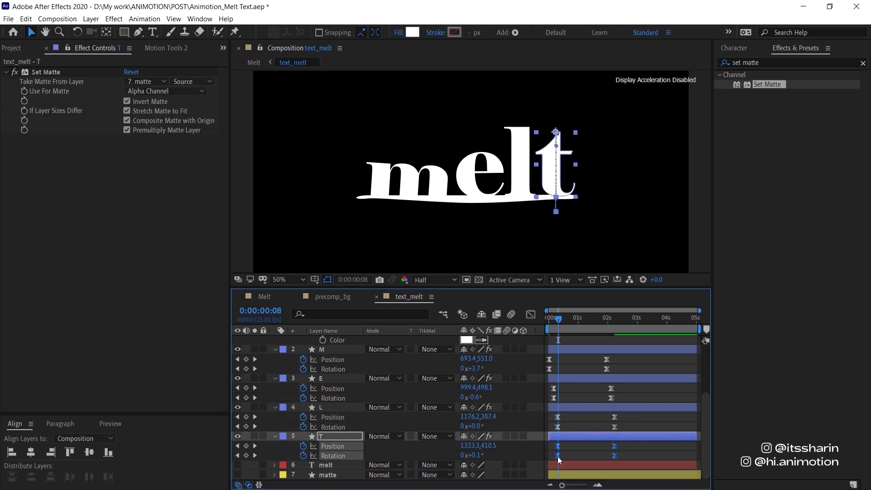
left_click_drag(557, 457, 561, 456)
left_click(573, 354)
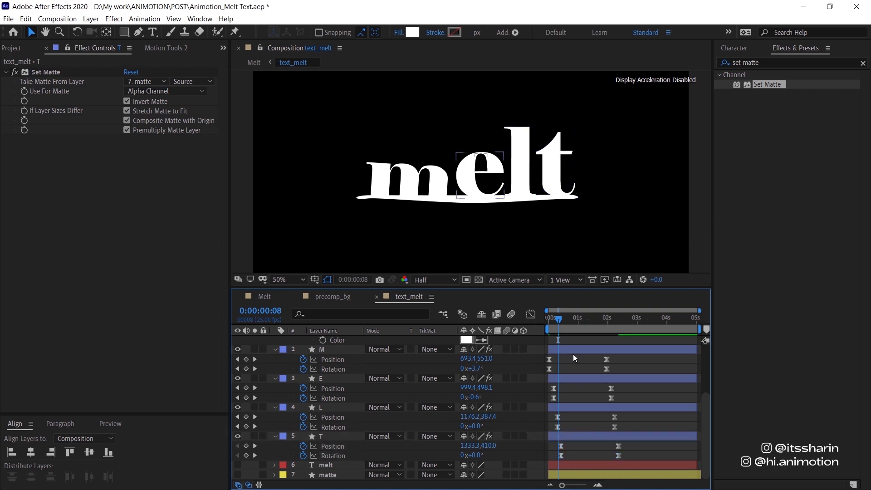
Step: At 0:00:00:00, narrow the puddle path horizontally so it spans only beneath the letter m, and preview the animation
left_click_drag(559, 317, 519, 334)
scroll(530, 385, "up", 4)
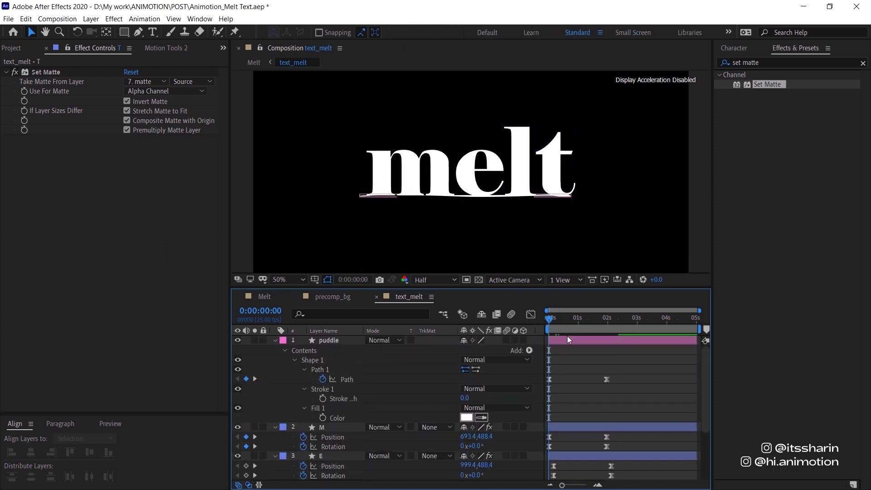
left_click(563, 338)
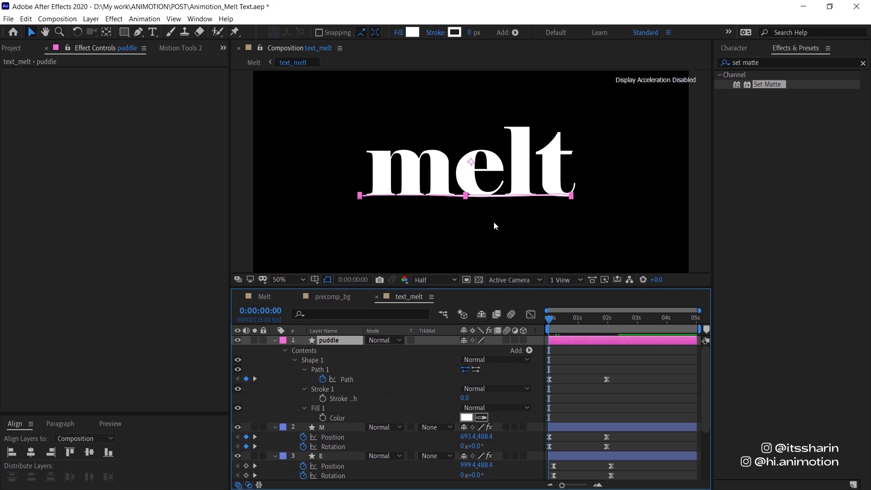
key("period")
key("period")
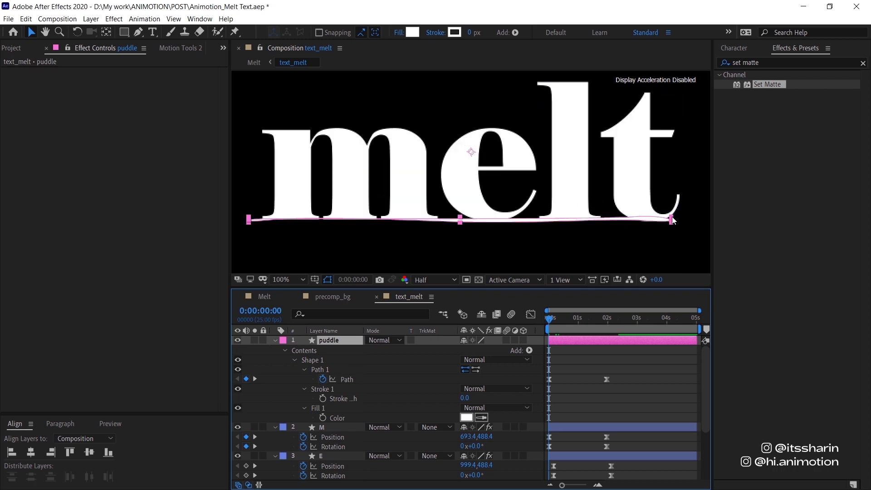
key("g")
key("ctrl+t")
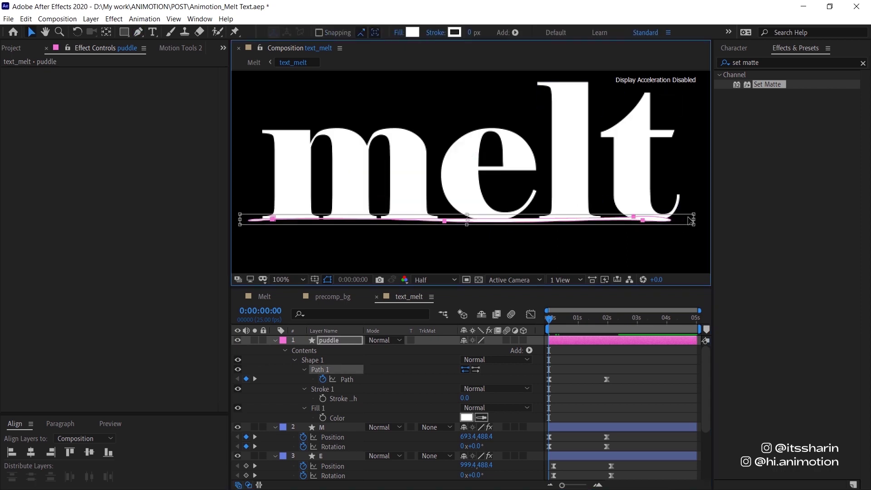
left_click_drag(693, 219, 451, 216)
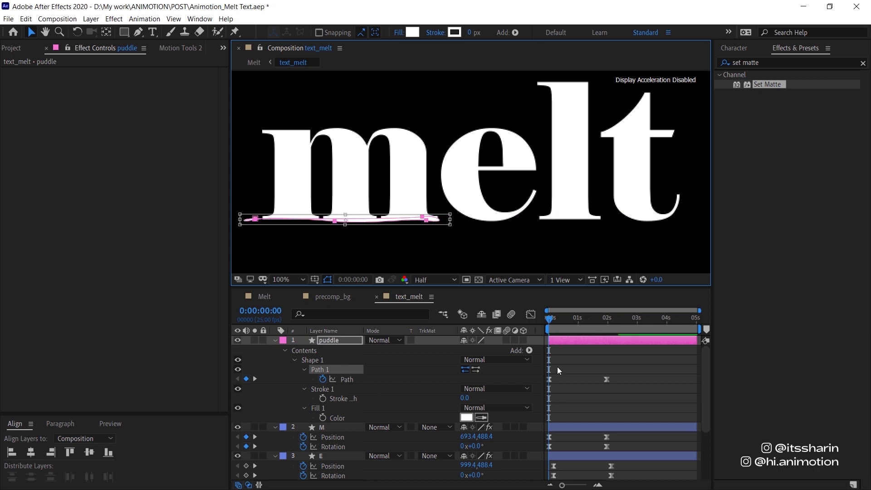
left_click(586, 372)
scroll(469, 208, "down", 2)
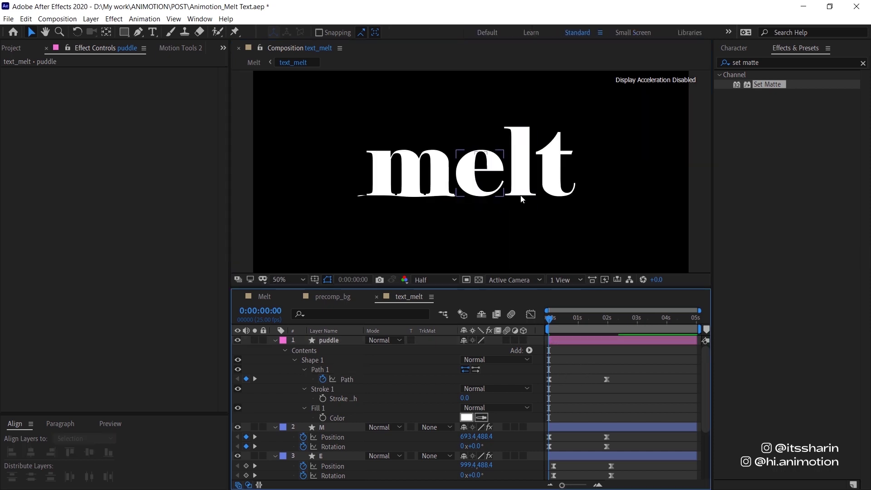
key("space")
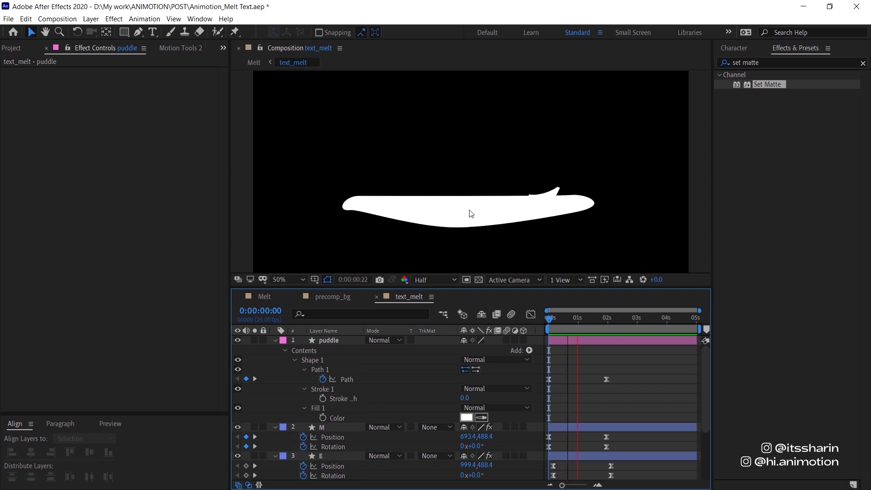
key("space")
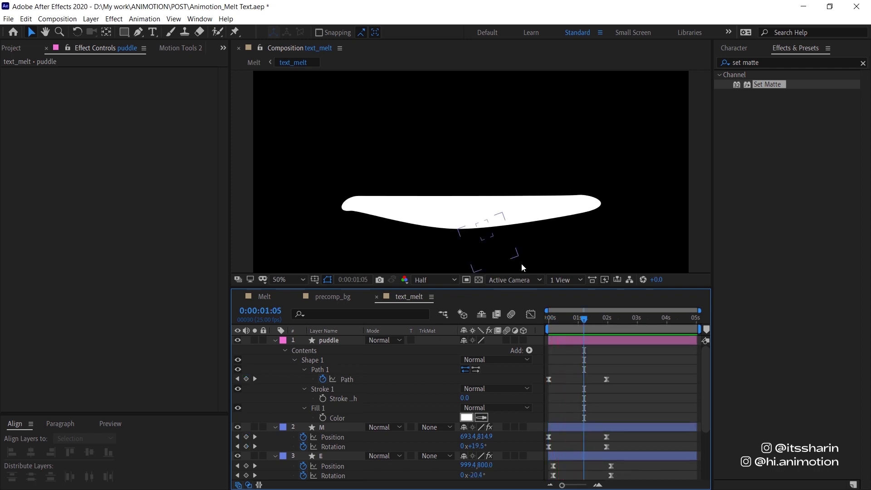
Step: Return to 0:00:00:00 and collapse the properties of all layers in the timeline
left_click_drag(573, 321, 531, 333)
key("ctrl+a")
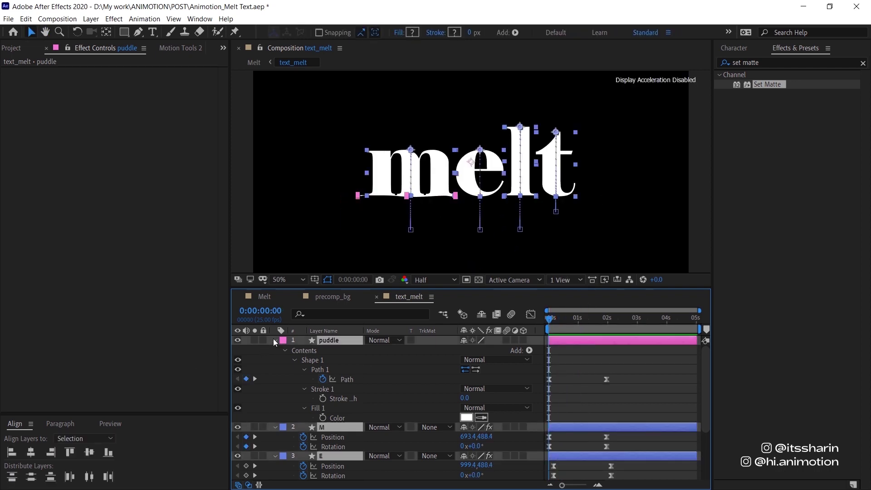
left_click(274, 340)
Step: Create a new adjustment layer above the other layers and name it melting effect
left_click(328, 425)
right_click(328, 426)
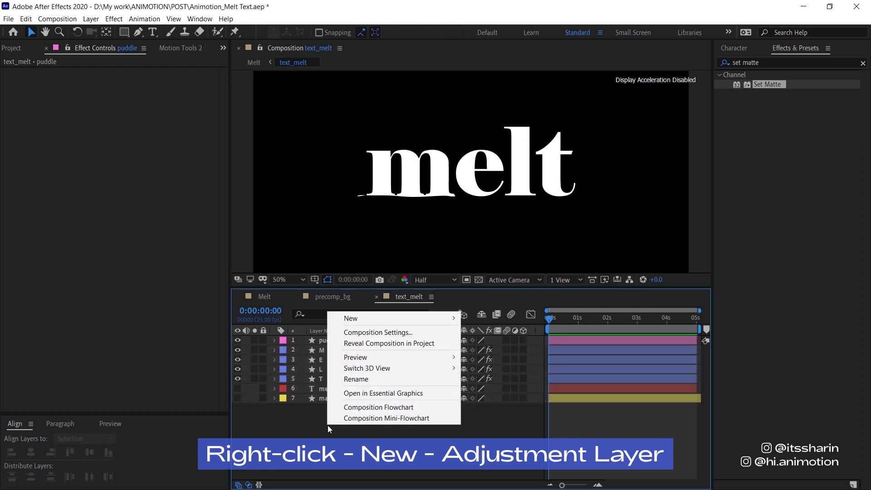
mouse_move(445, 318)
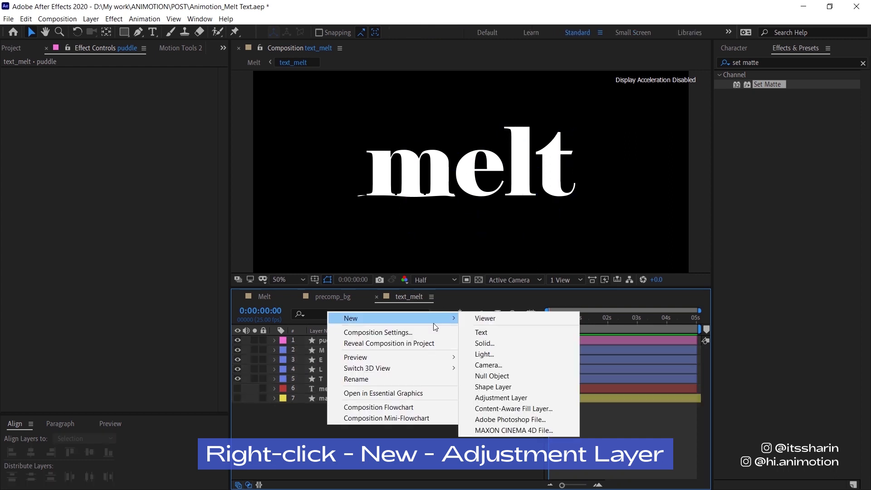
left_click(526, 397)
key("Return")
type("p")
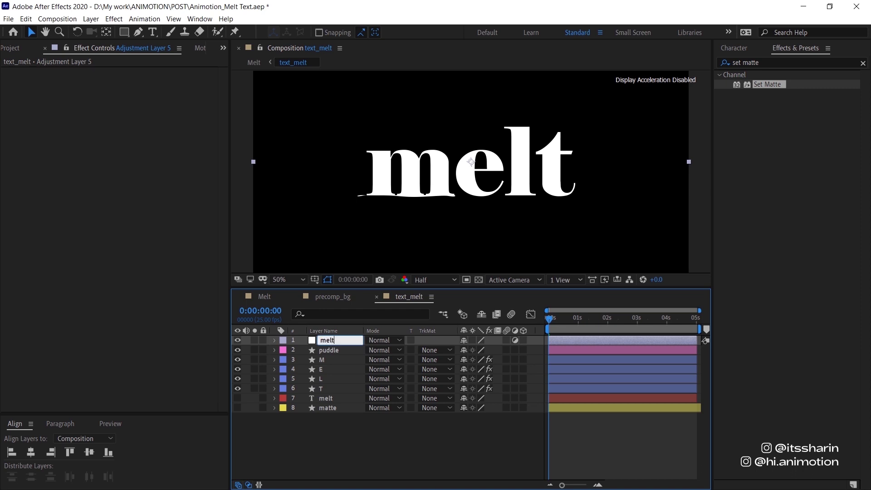
type("elting effect")
key("Return")
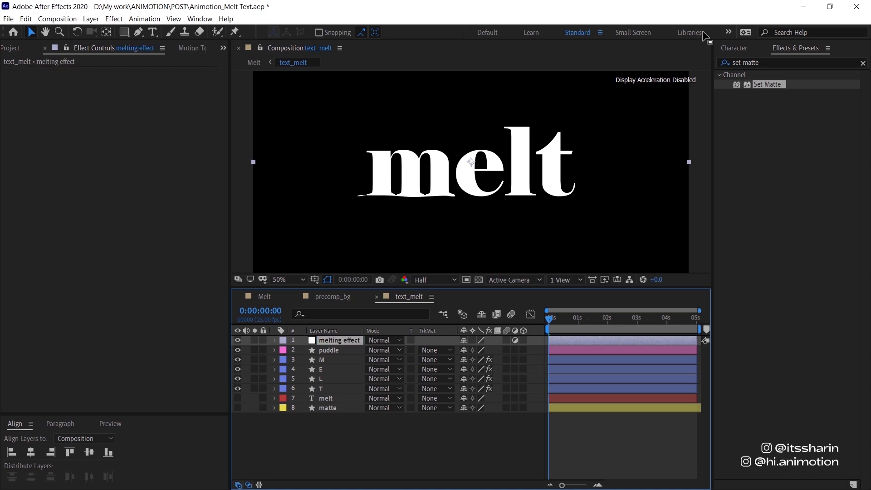
Step: Apply Gaussian Blur to the melting effect layer and set a Blurriness keyframe of 0 at 0:00:00:00
left_click(755, 62)
type("gauss")
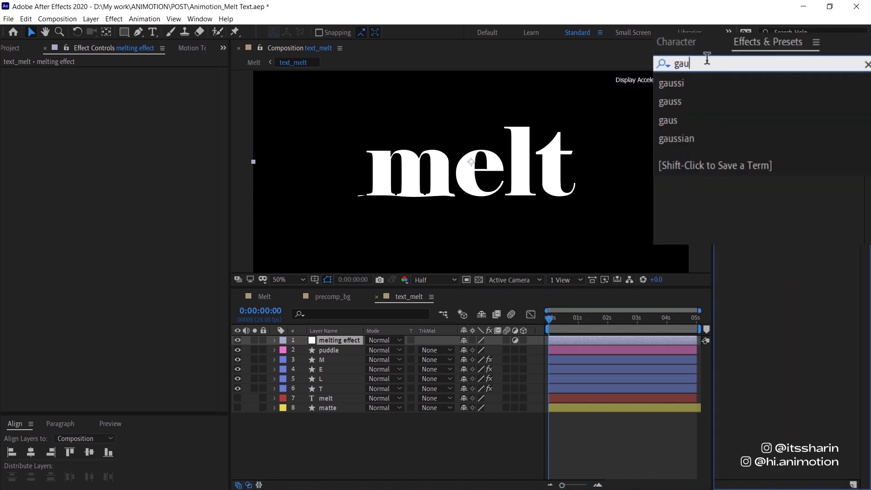
type("i")
left_click_drag(719, 96, 169, 206)
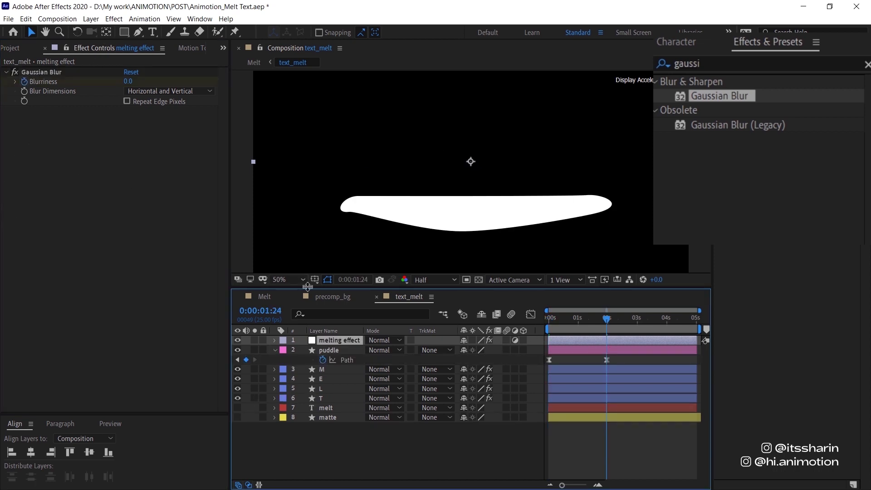
Step: Add a Blurriness keyframe at 0:00:01:24 on the melting effect layer and set it to 100
key("u")
left_click(247, 361)
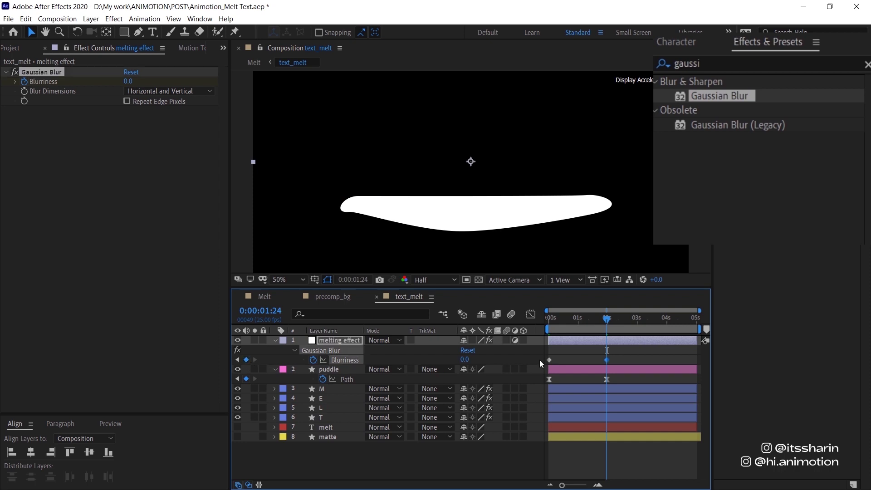
left_click_drag(490, 364, 472, 361)
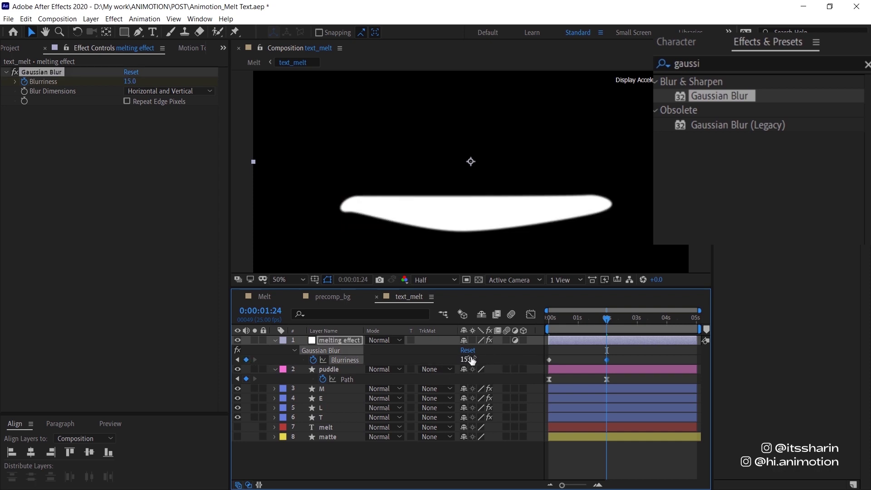
key("Return")
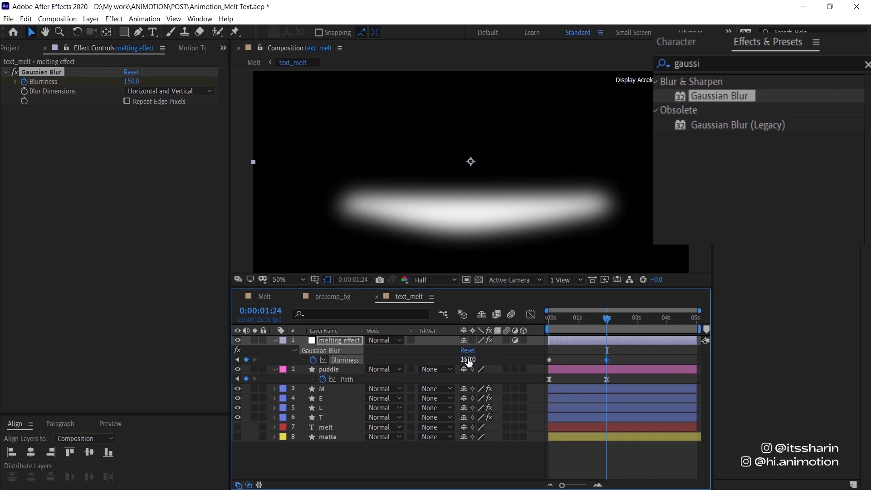
key("Return")
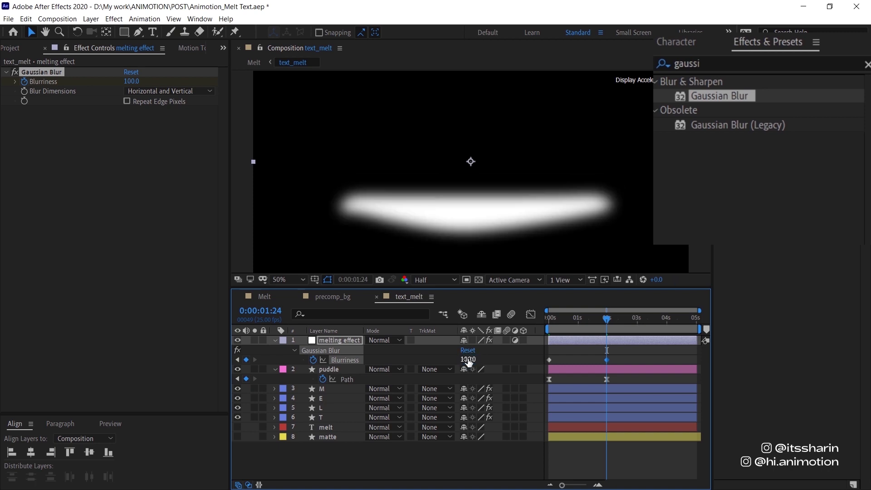
Step: Apply the Levels effect to the melting effect layer and set its channel to Alpha
left_click(728, 62)
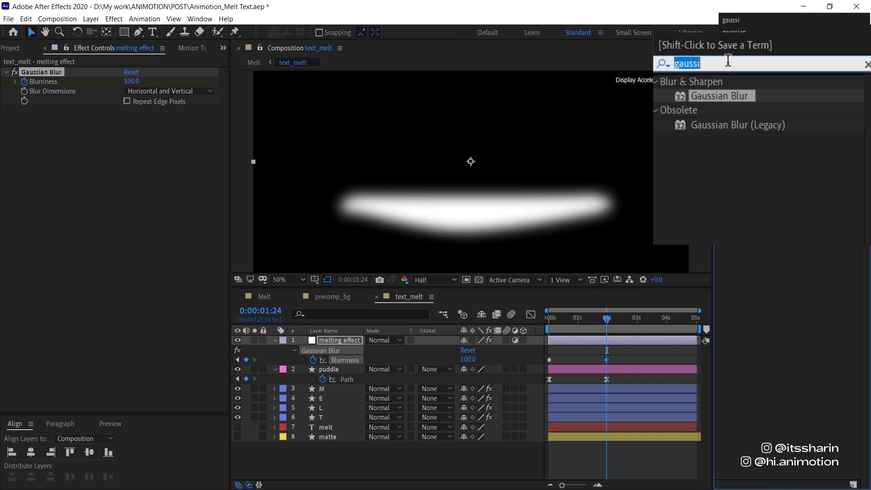
type("level")
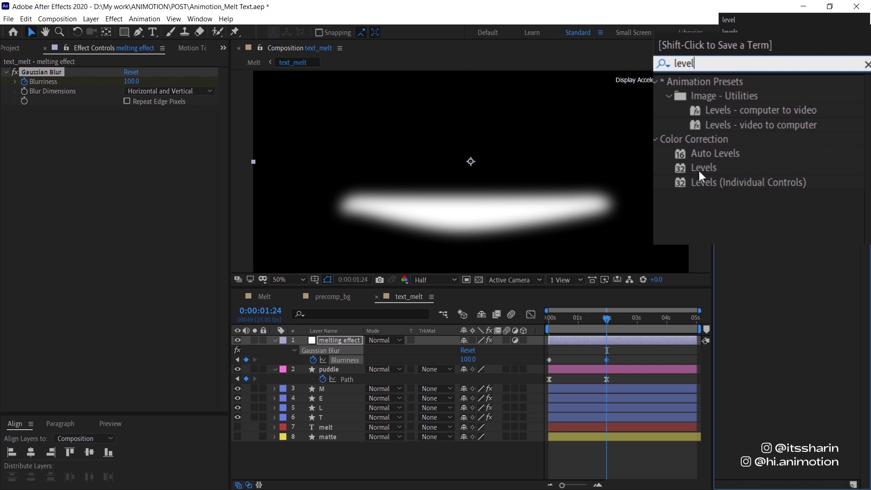
left_click_drag(698, 170, 571, 340)
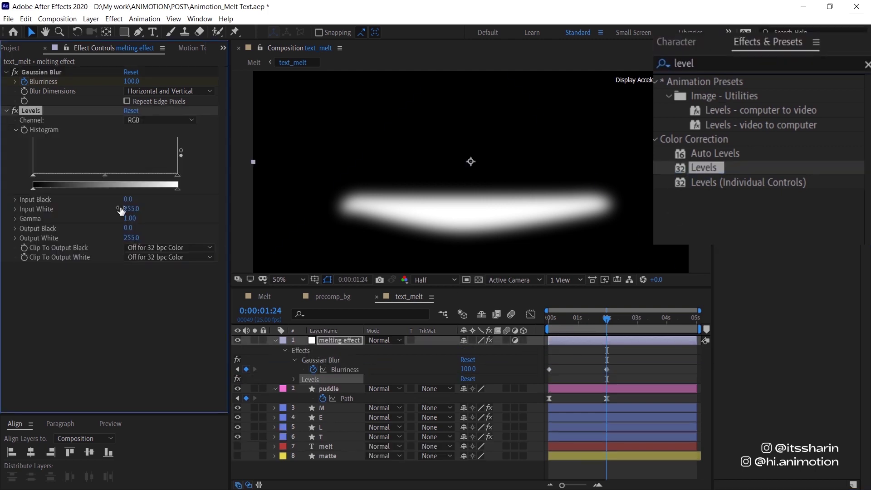
left_click(141, 121)
left_click(165, 171)
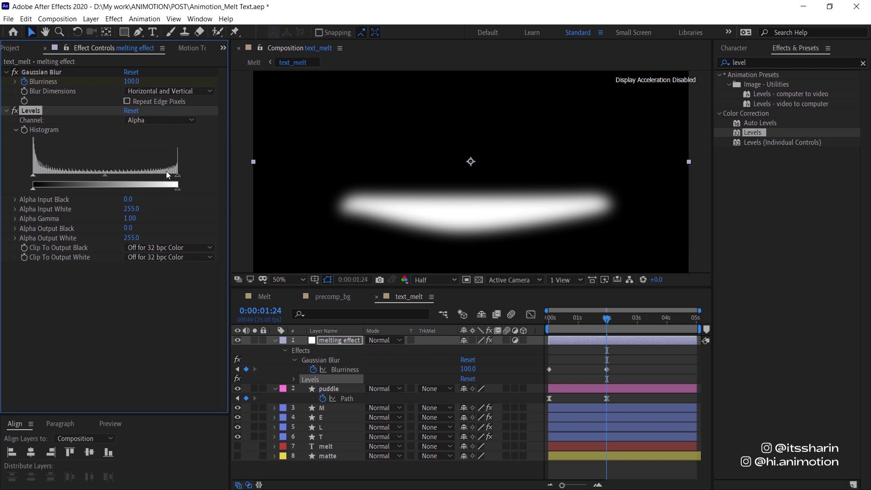
Step: At 0:00:00:17, set the Levels Alpha Input Black to 100 and Alpha Input White to 112 to sharpen the blurred edges
key("space")
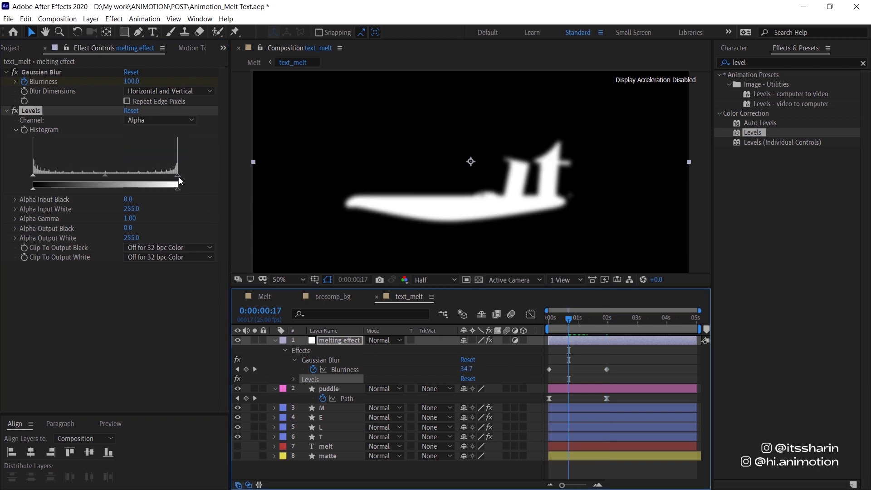
left_click_drag(178, 176, 117, 178)
left_click_drag(35, 179, 99, 182)
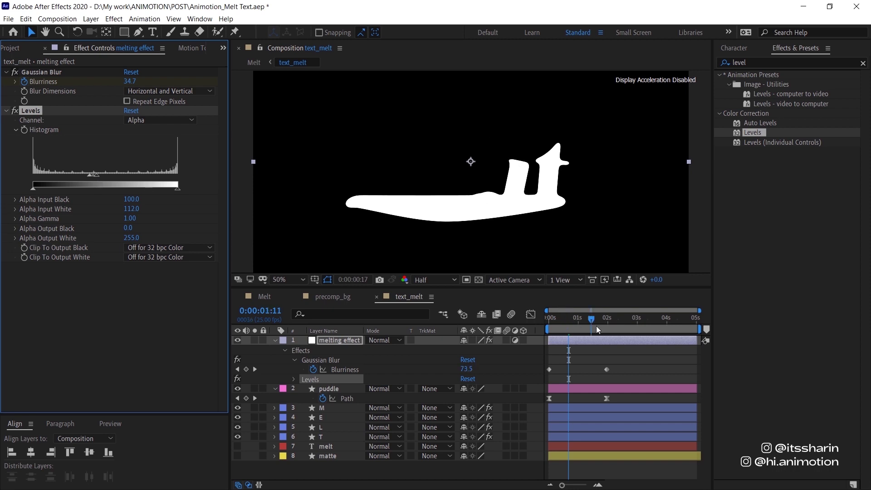
Step: Preview the melting animation from 0:00:00:00
left_click_drag(597, 329, 532, 328)
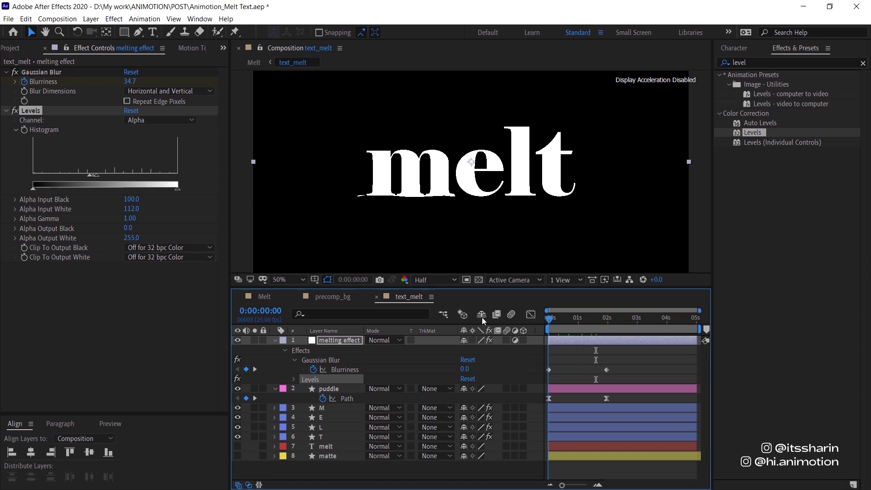
key("space")
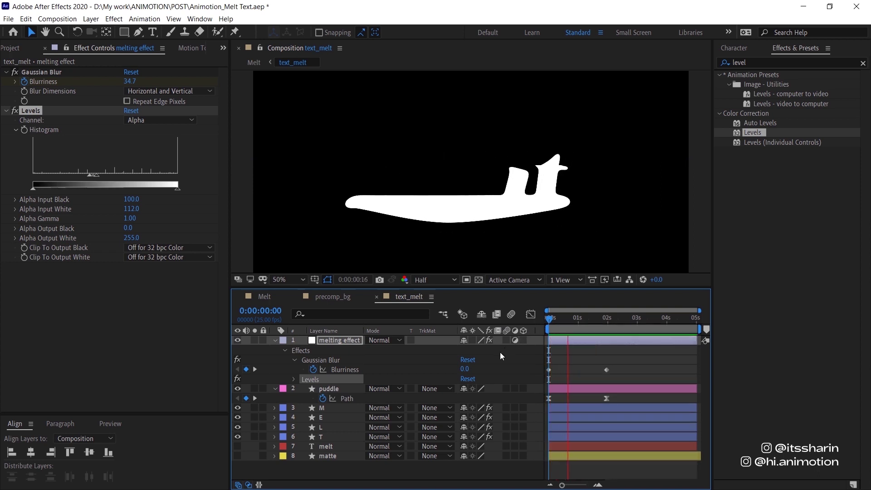
key("space")
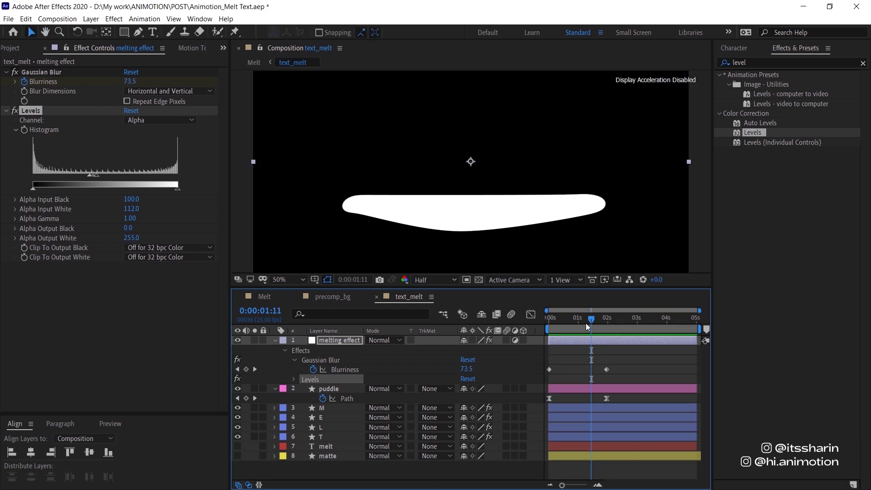
Step: Reveal the keyframes of the puddle and letter layers and shift all layers' keyframes so that the animation starts at 0:00:00:13
left_click(575, 435, "shift")
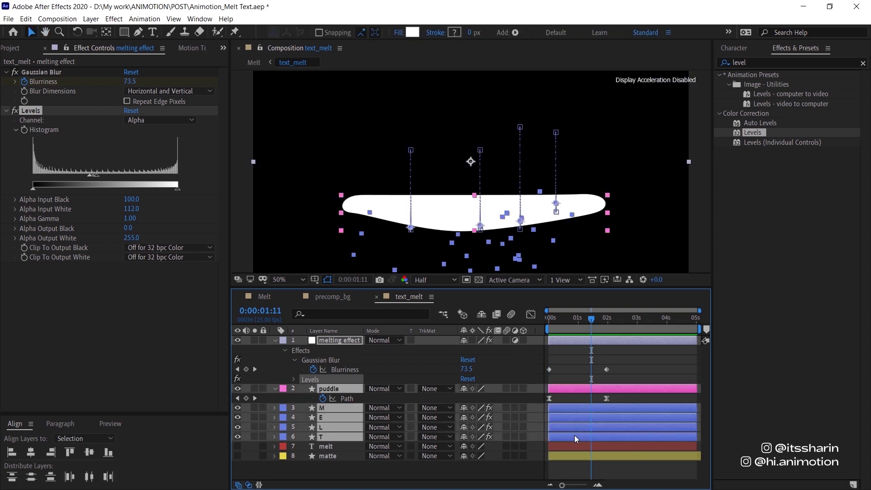
key("u")
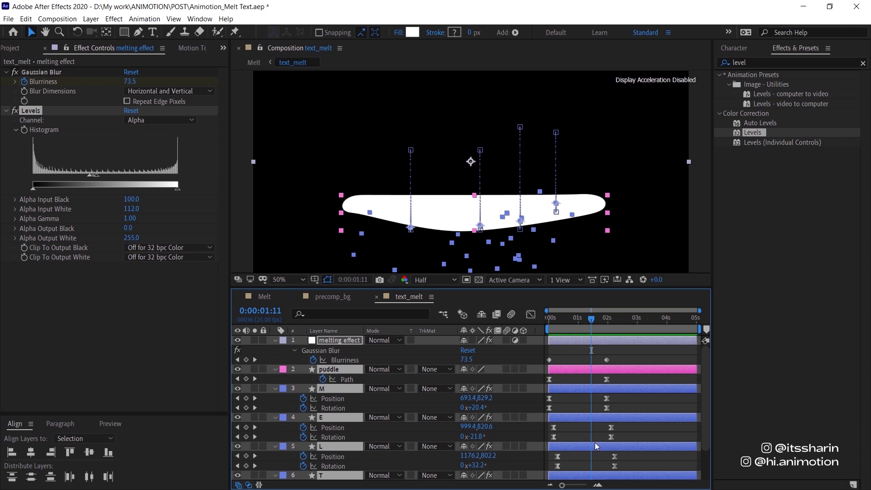
scroll(624, 404, "down", 2)
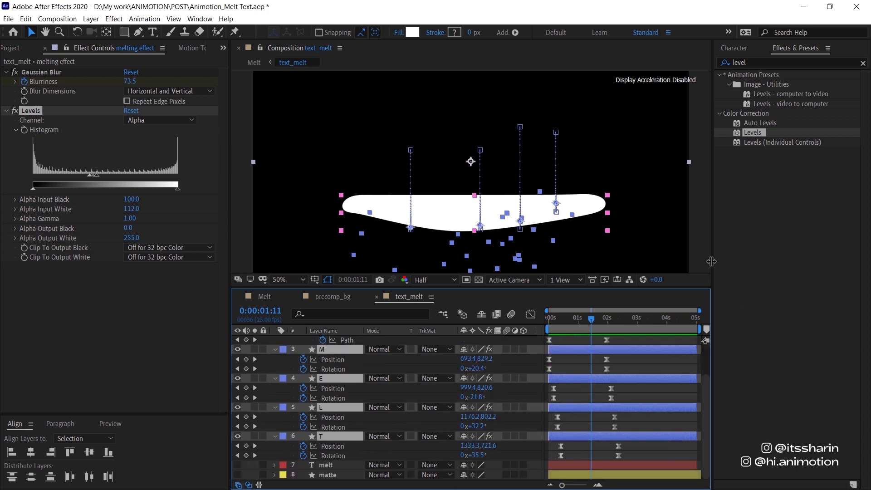
left_click_drag(714, 257, 754, 260)
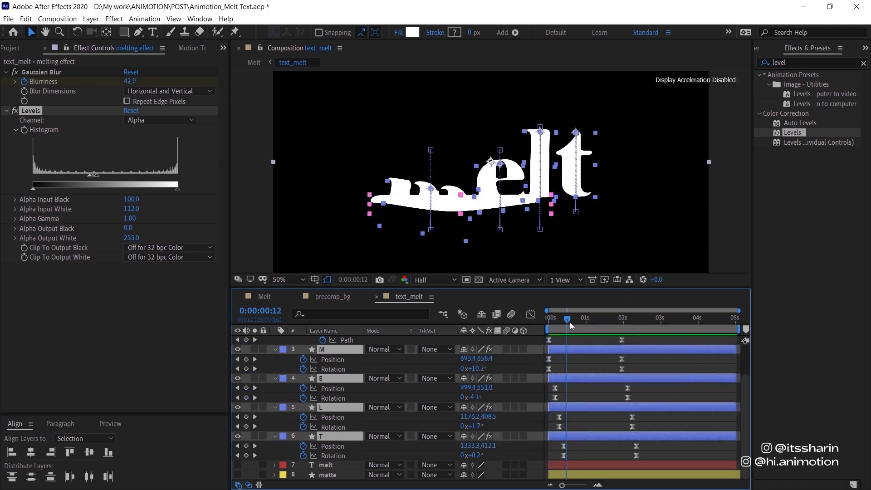
key("Page_Down")
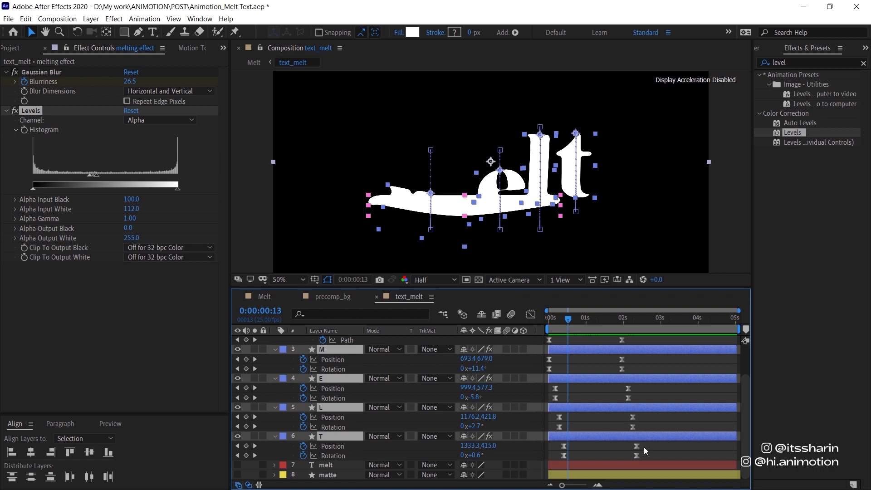
left_click_drag(646, 455, 571, 361)
key("space")
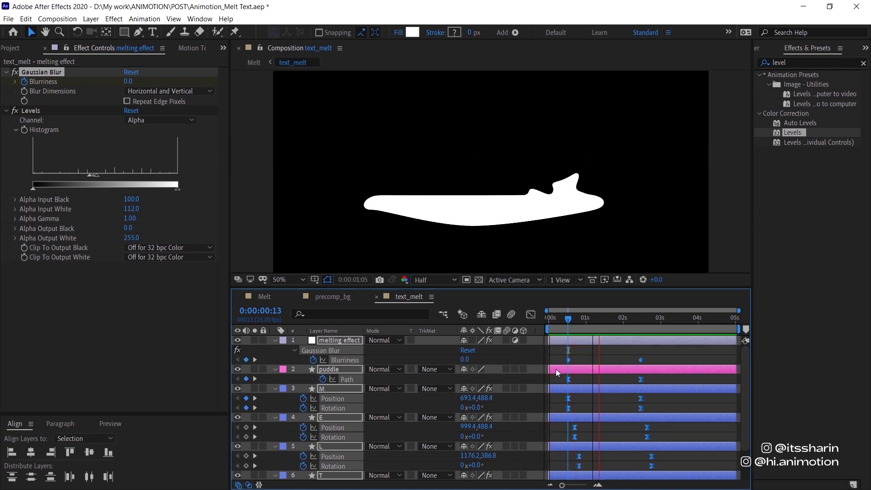
key("space")
left_click(593, 355)
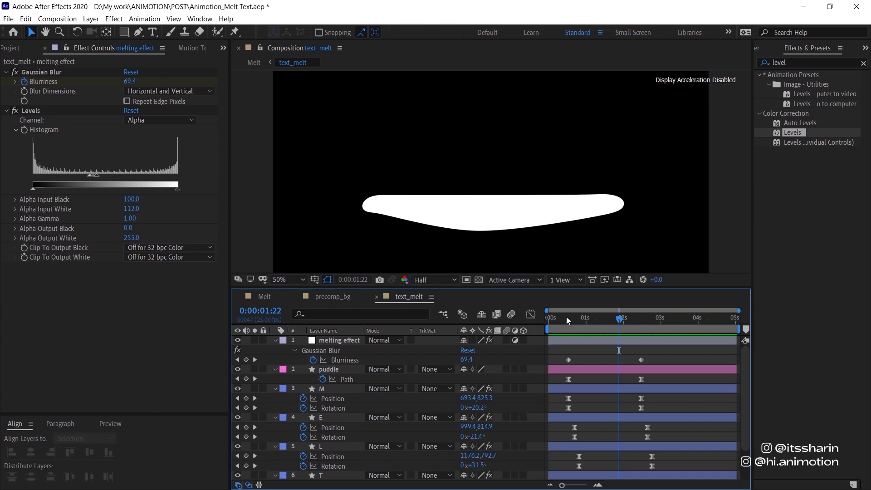
Step: Trim the start of the melting effect and puddle layers to 0:00:00:13 and preview the result
left_click_drag(567, 320, 564, 321)
key("k")
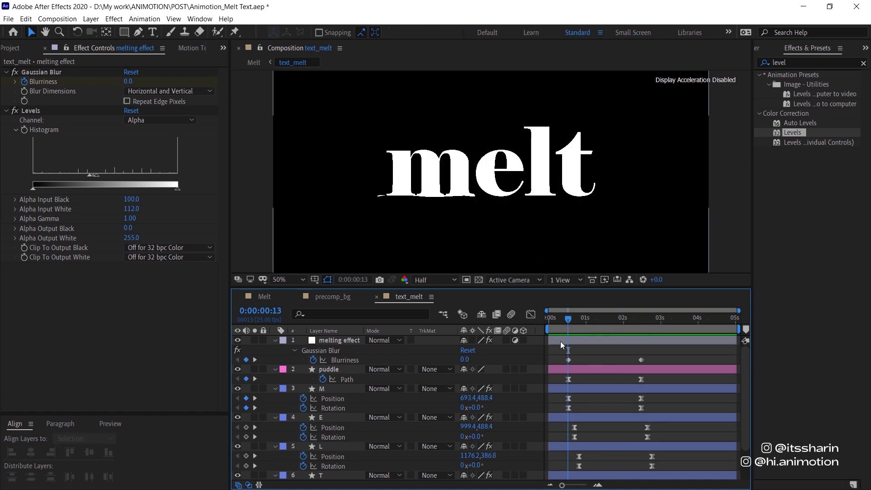
left_click(570, 344)
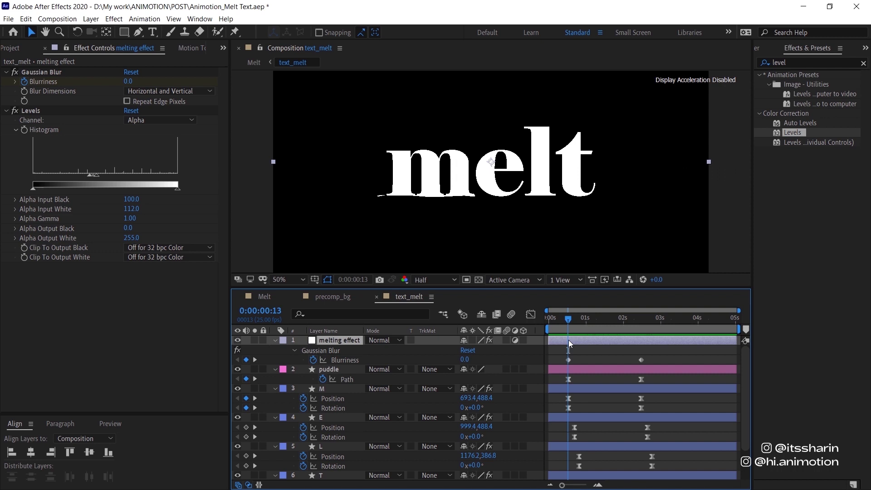
key("alt+bracketleft")
left_click(582, 371)
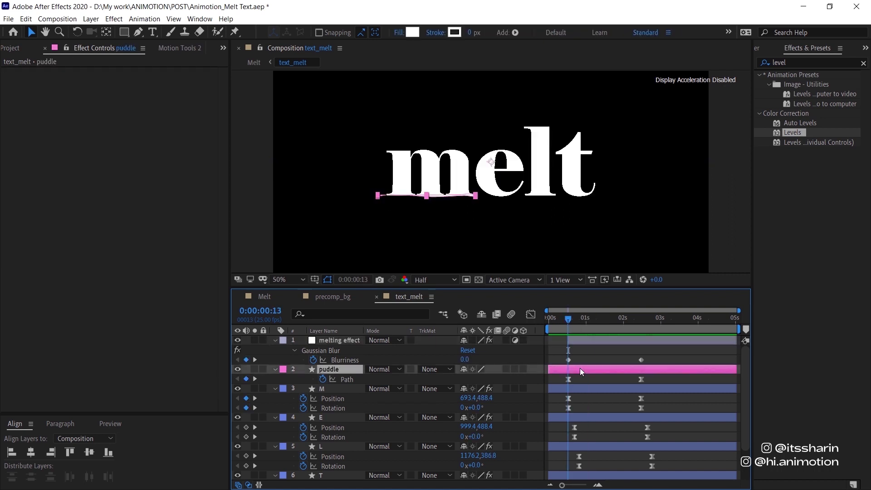
key("space")
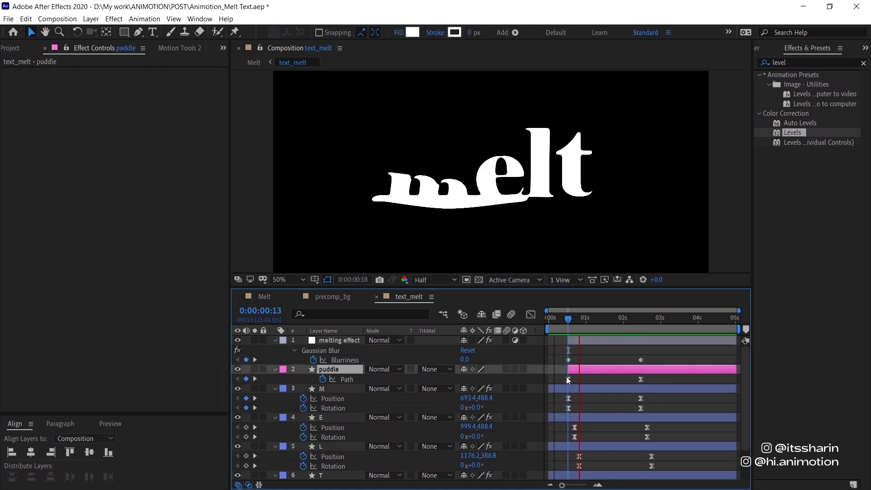
key("space")
left_click(593, 378)
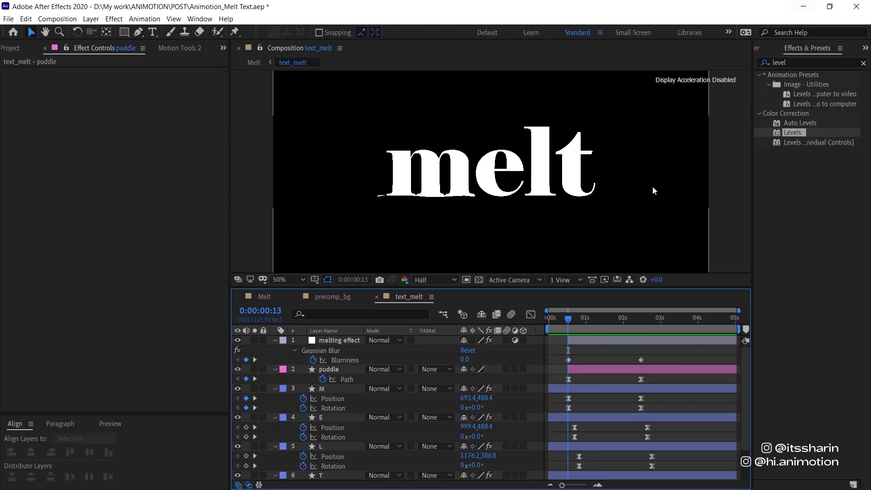
Step: Compare frames 0:00:00:12 and 0:00:00:13 at 100% zoom and full resolution to check where the puddle begins
scroll(547, 199, "up", 1)
left_click(434, 280)
key("Page_Up")
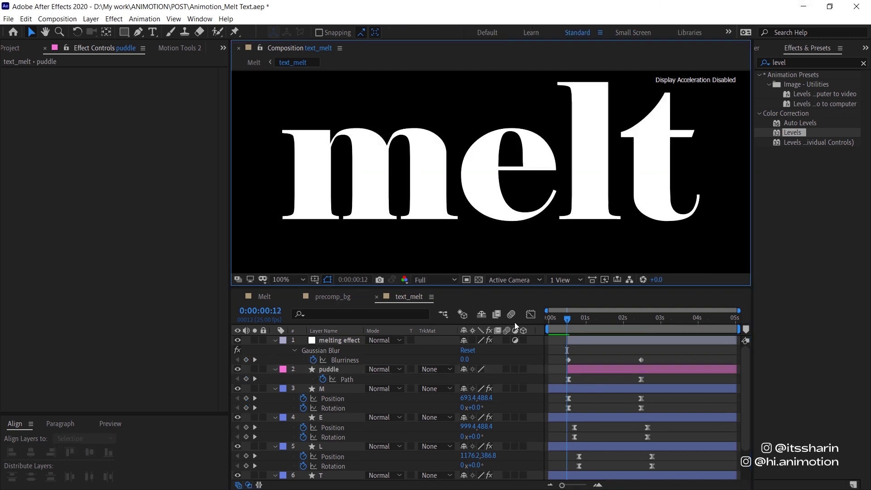
key("Page_Down")
key("Page_Up")
key("Page_Down")
Step: Reshape the puddle's path at 0:00:00:13 with the Pen tool, pulling it in to a thin strip under the base of the m
left_click(631, 371)
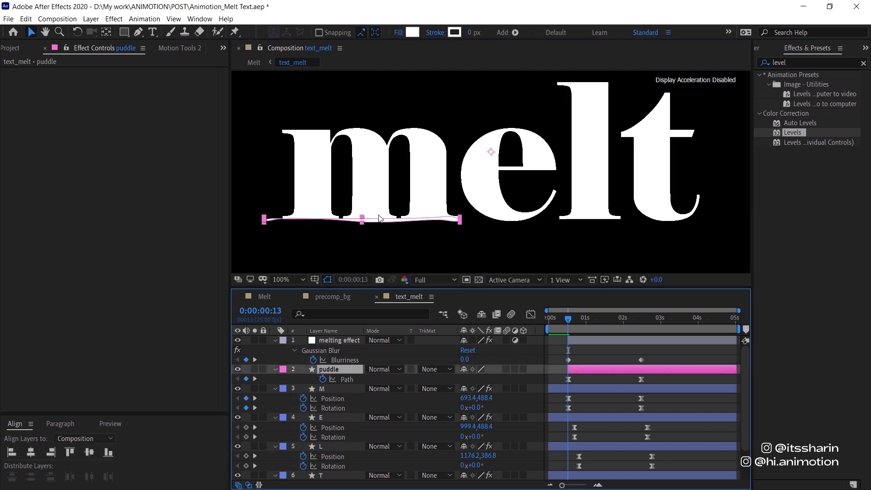
left_click_drag(379, 218, 517, 148)
scroll(450, 225, "up", 1)
key("g")
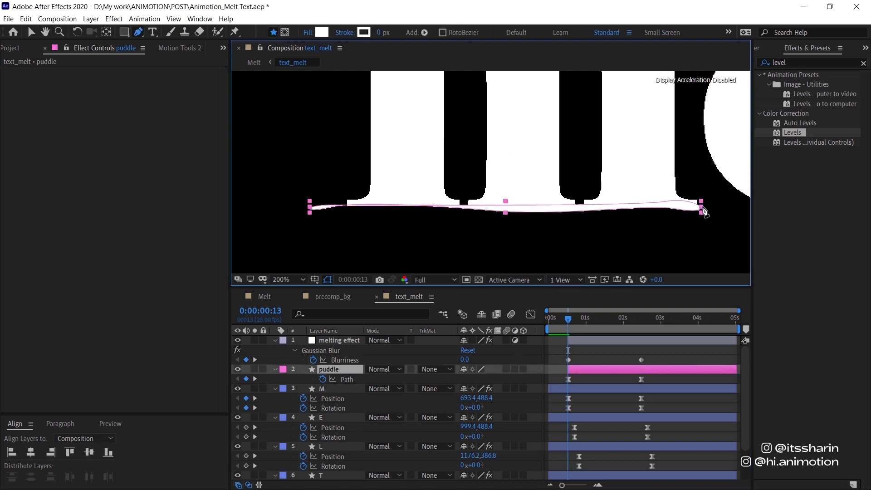
key("v")
key("g")
left_click_drag(333, 208, 420, 207)
left_click(491, 210)
left_click(675, 209)
left_click_drag(647, 204, 642, 208)
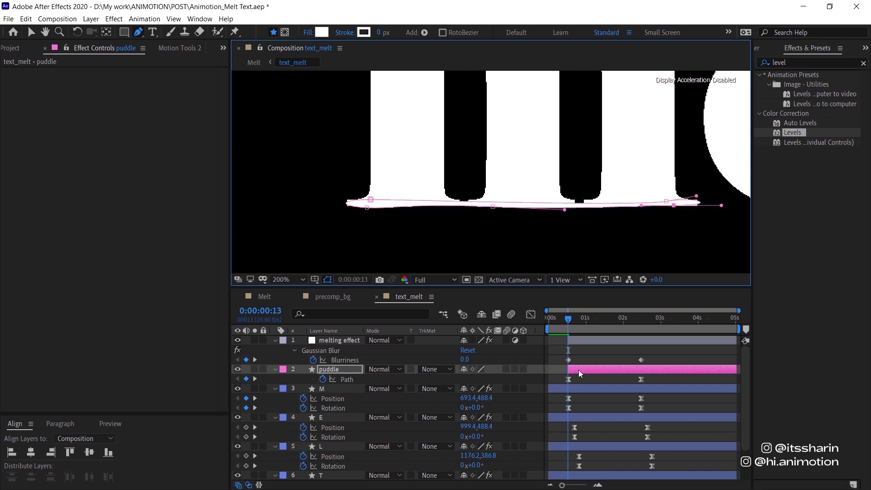
Step: Set the Levels Alpha Input White on the melting effect layer to 124 while viewing frame 0:00:00:20
key("space")
scroll(673, 265, "down", 1)
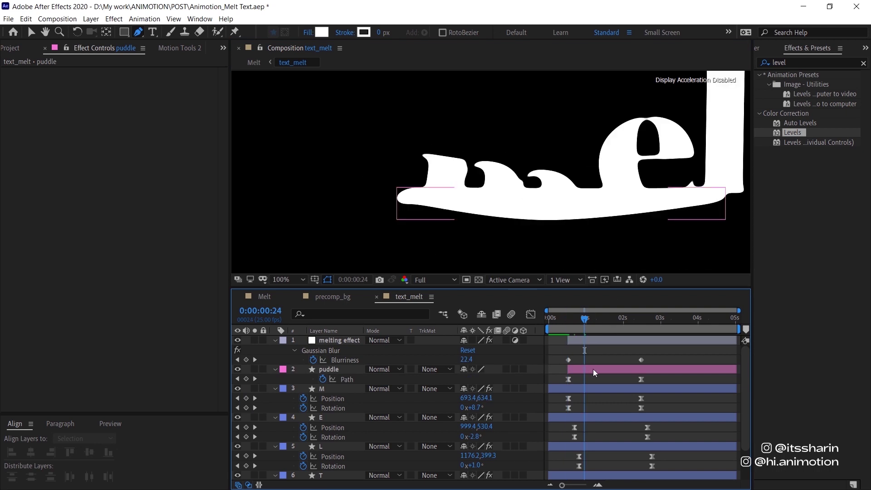
left_click(595, 343)
left_click(596, 344)
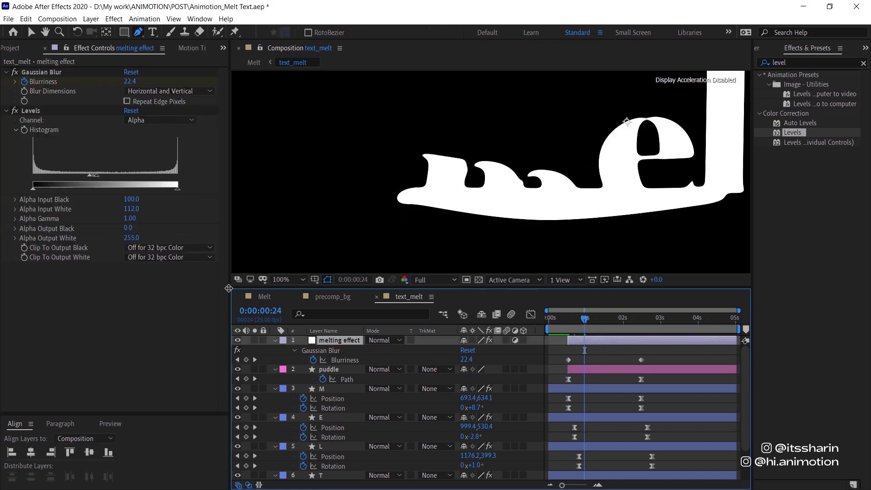
left_click_drag(583, 320, 577, 320)
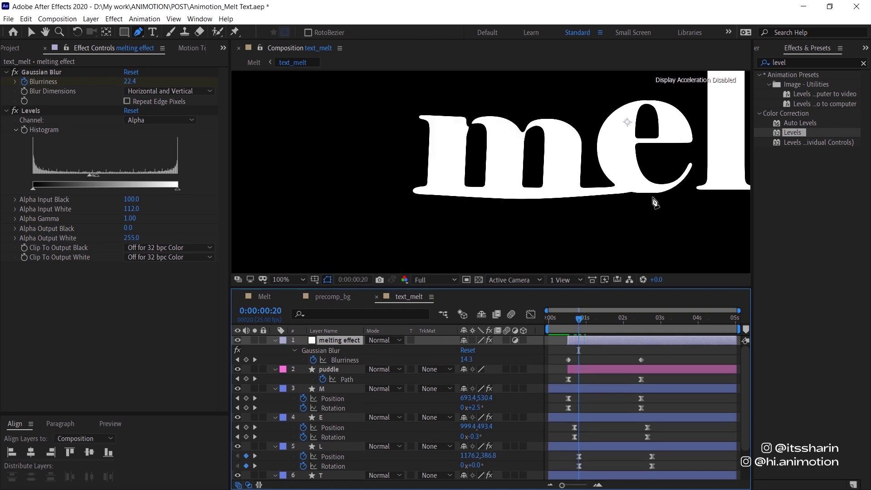
left_click(97, 178)
left_click_drag(100, 178, 105, 176)
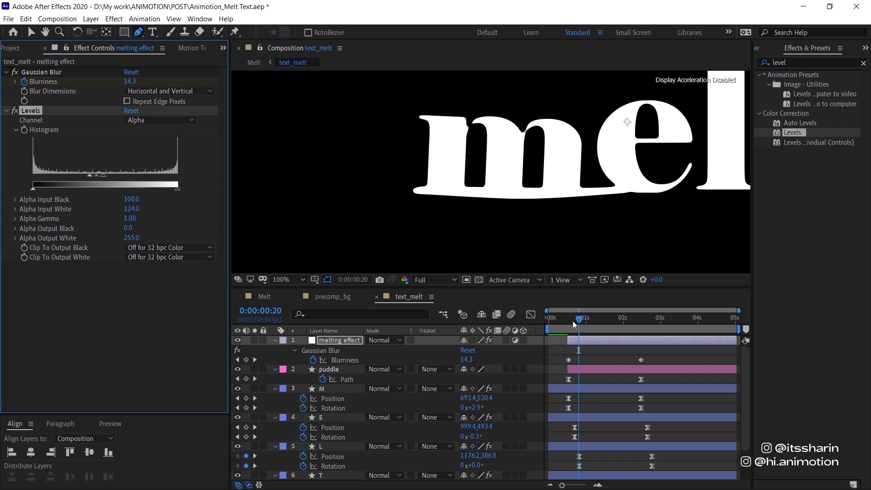
Step: Check the softness of the puddle's edge in text_melt and against the background in the Melt composition
key("space")
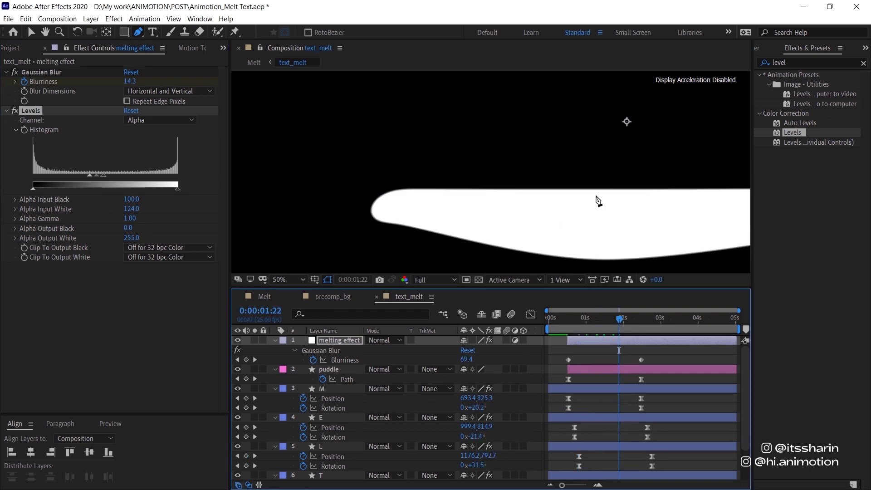
scroll(586, 237, "down", 2)
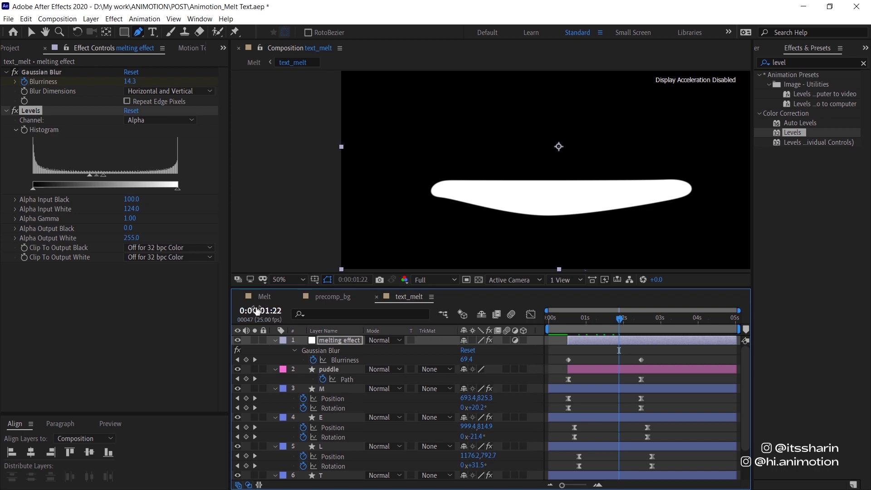
left_click(265, 296)
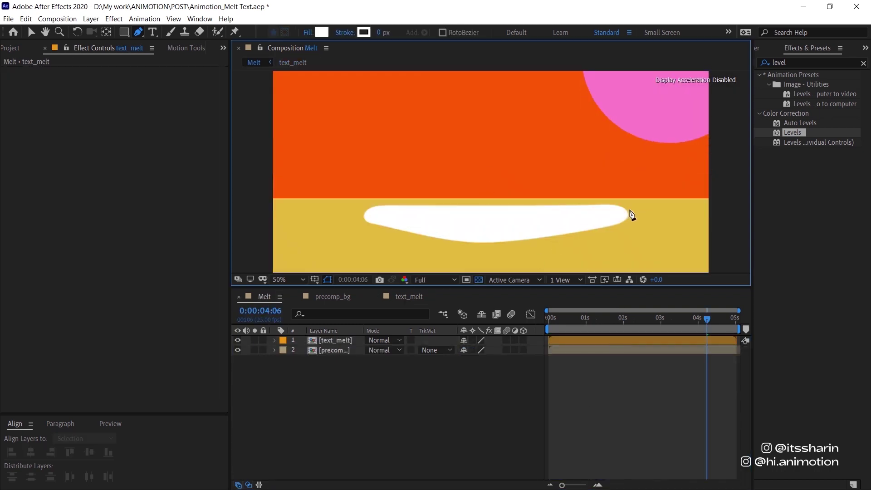
scroll(630, 232, "up", 2)
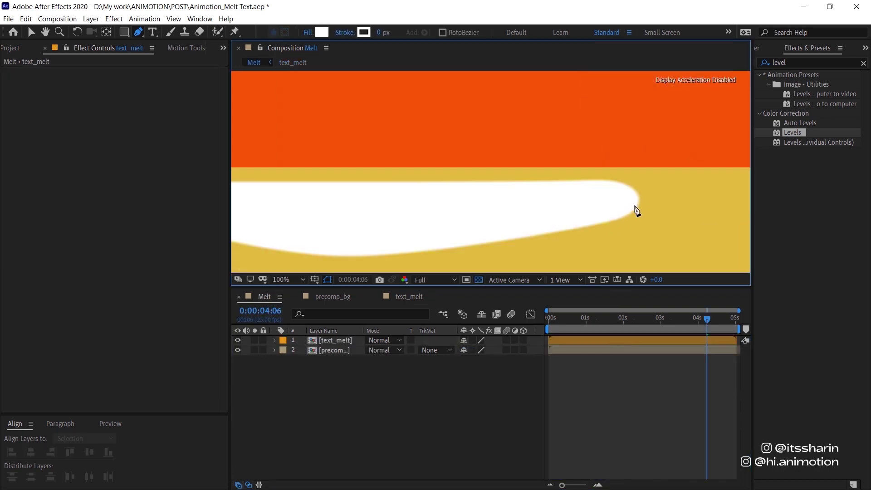
Step: Reopen text_melt and, at the 0:00:02:12 keyframe, set the melting effect layer's Levels Alpha Input Black to 110
double_click(623, 342)
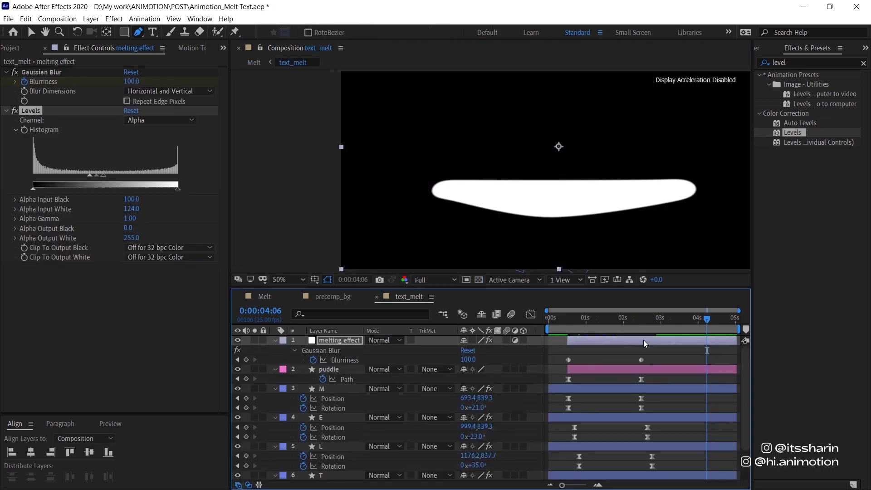
left_click(648, 320)
key("j")
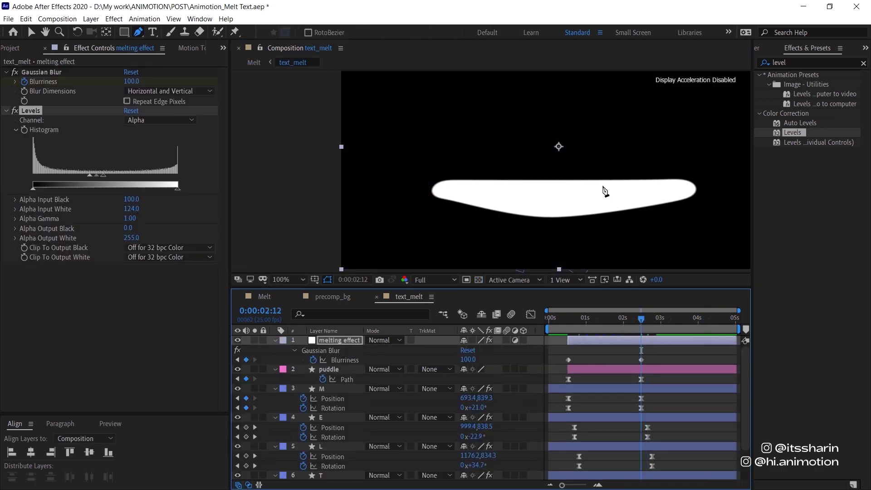
scroll(606, 203, "up", 1)
key("h")
left_click_drag(585, 177, 500, 149)
key("b")
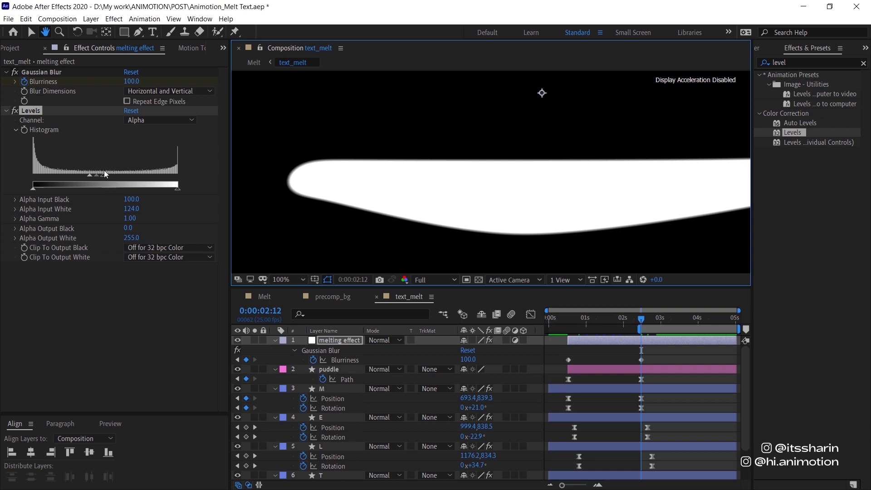
key("v")
left_click_drag(91, 178, 96, 176)
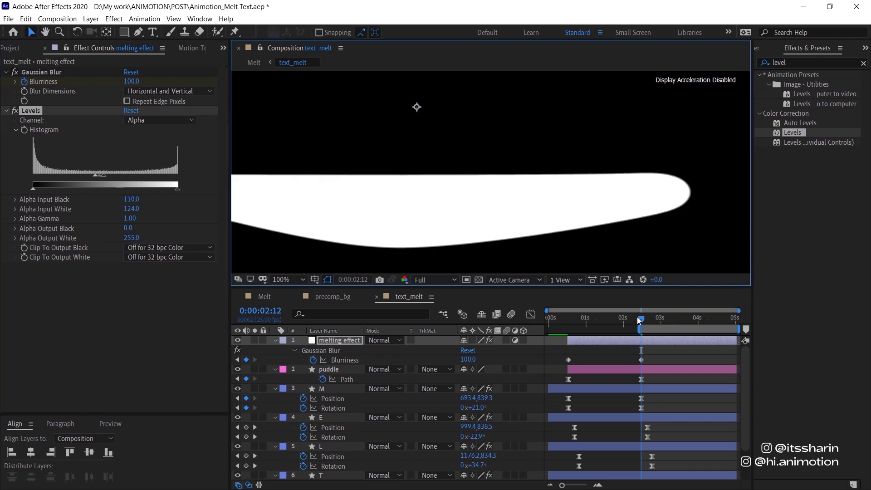
Step: Switch to the Melt composition, fit the frame in the view and preview the full animation from 0:00:00:00
left_click_drag(624, 319, 640, 327)
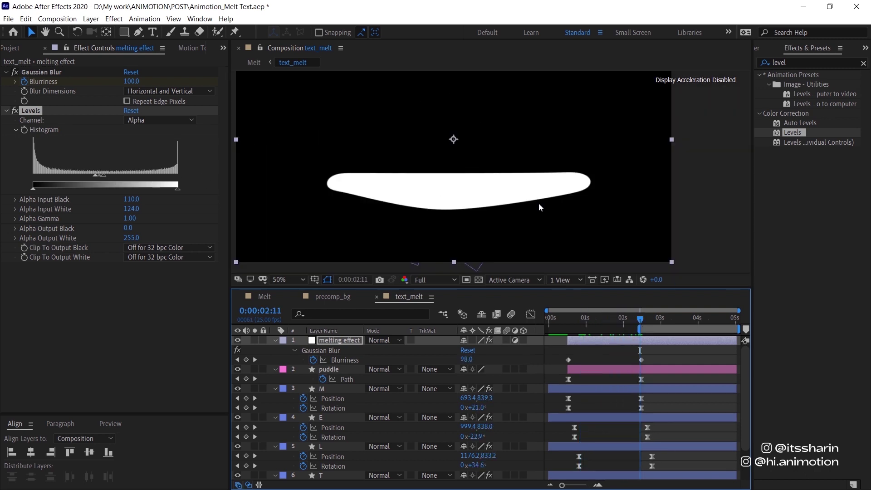
key("comma")
key("Tab")
left_click(411, 319)
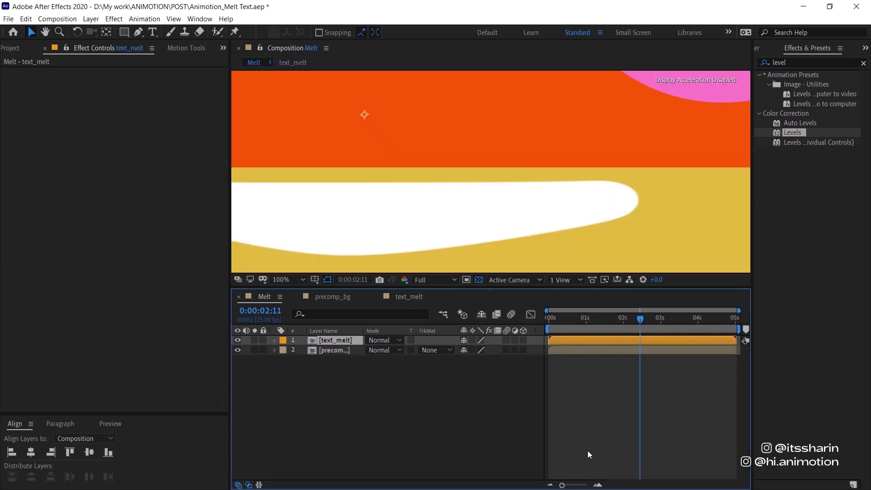
left_click(587, 450)
left_click_drag(573, 323, 546, 322)
key("shift+slash")
key("space")
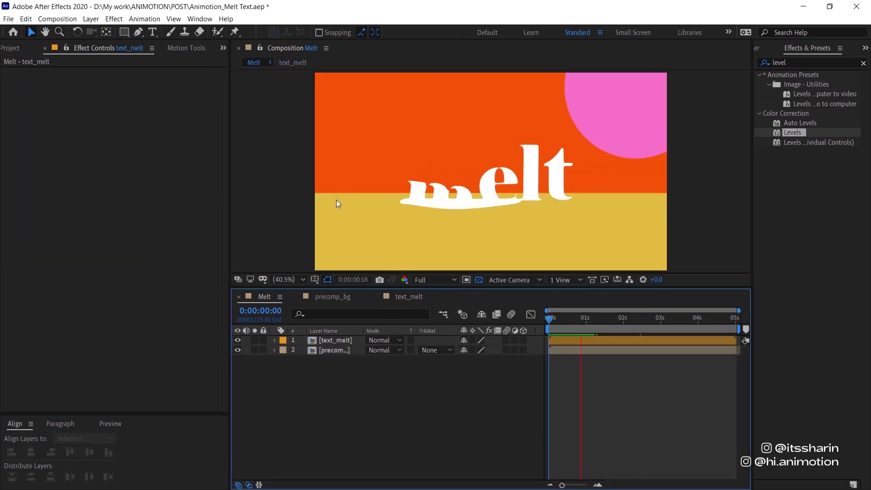